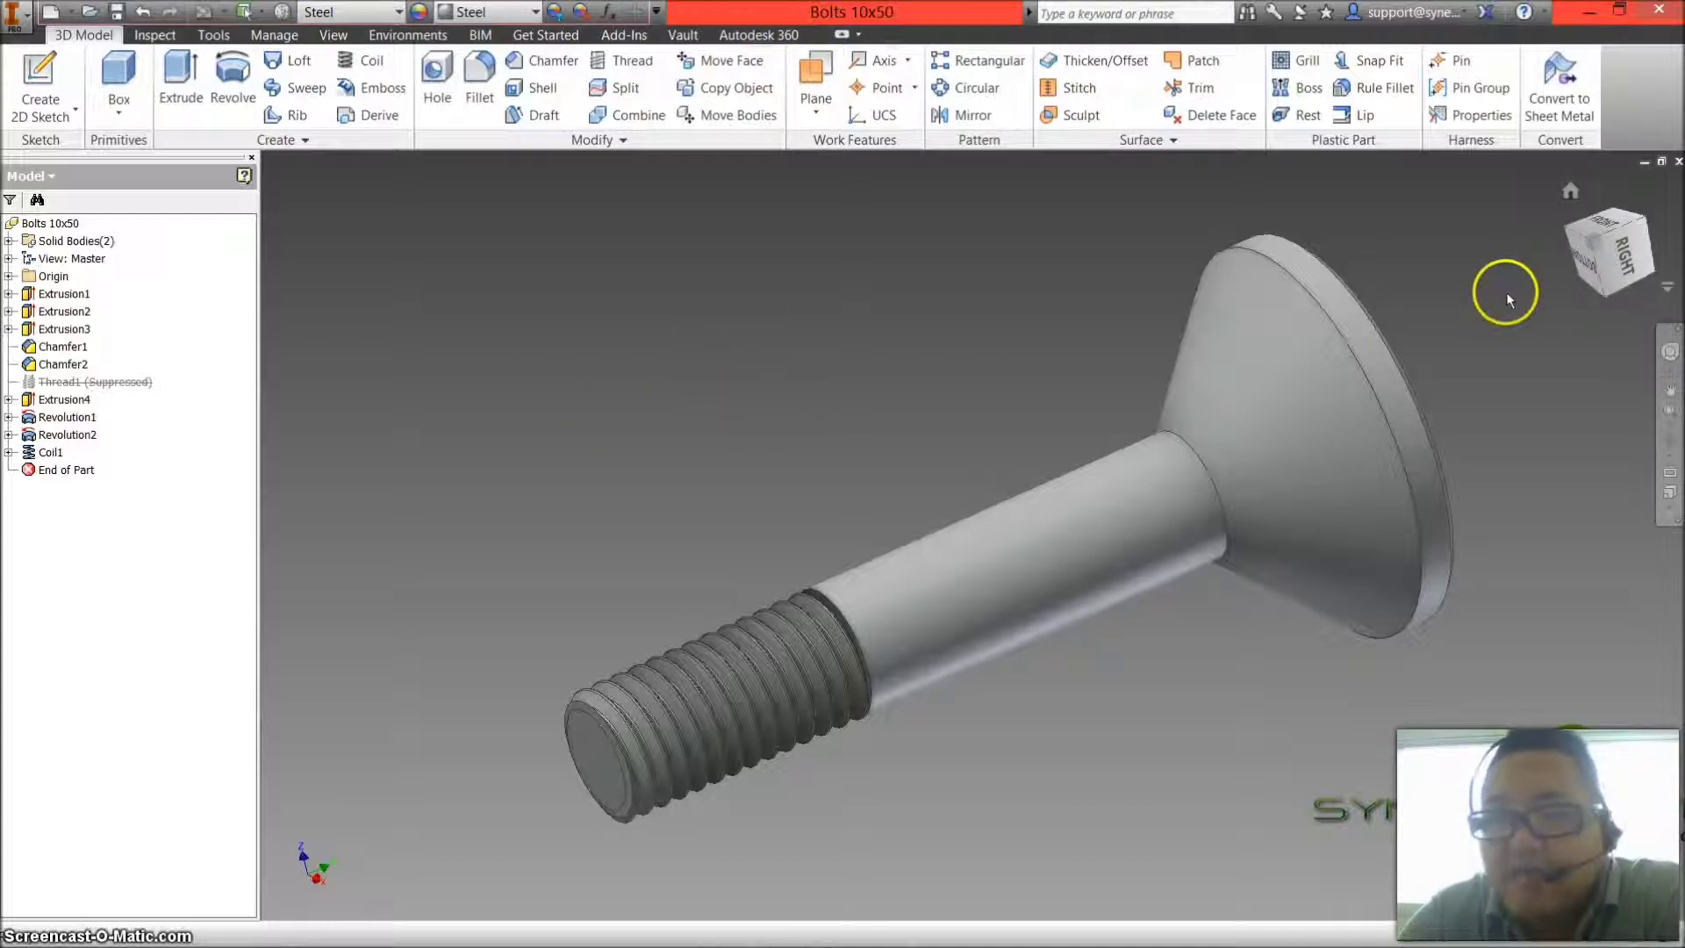
- Close the bolt part and open the Content Center library configuration for the Inventor 2009 Essentials project
{"action": "mouse_move", "coordinate": [1035, 576]}
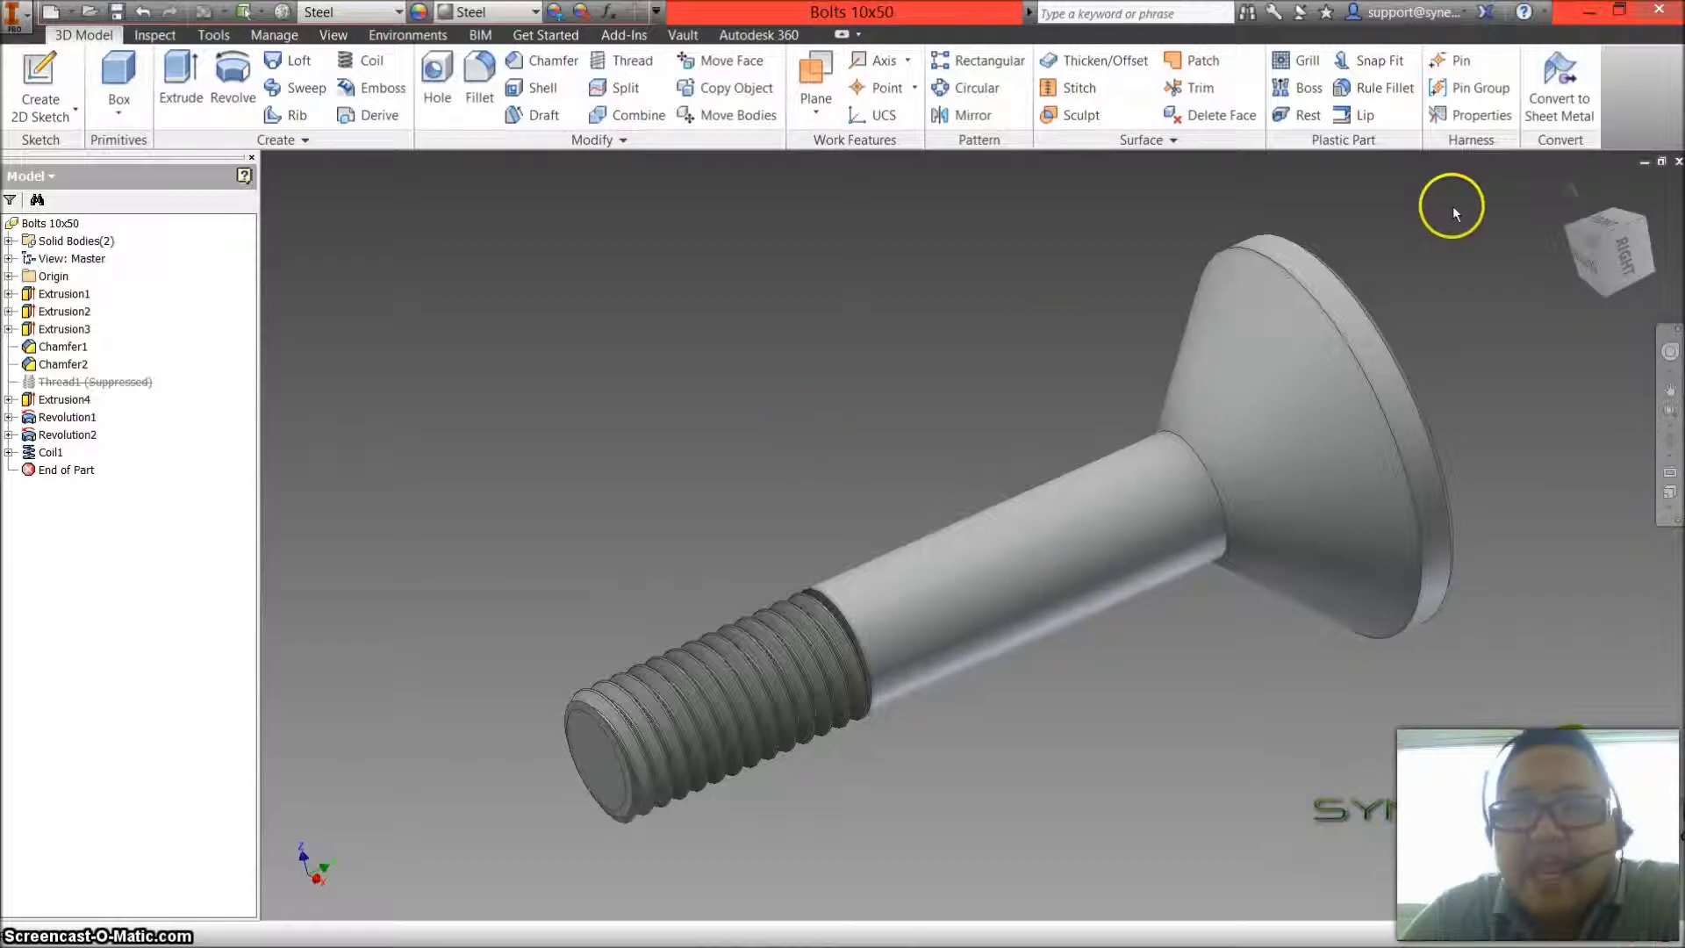
{"action": "left_click", "coordinate": [1676, 161]}
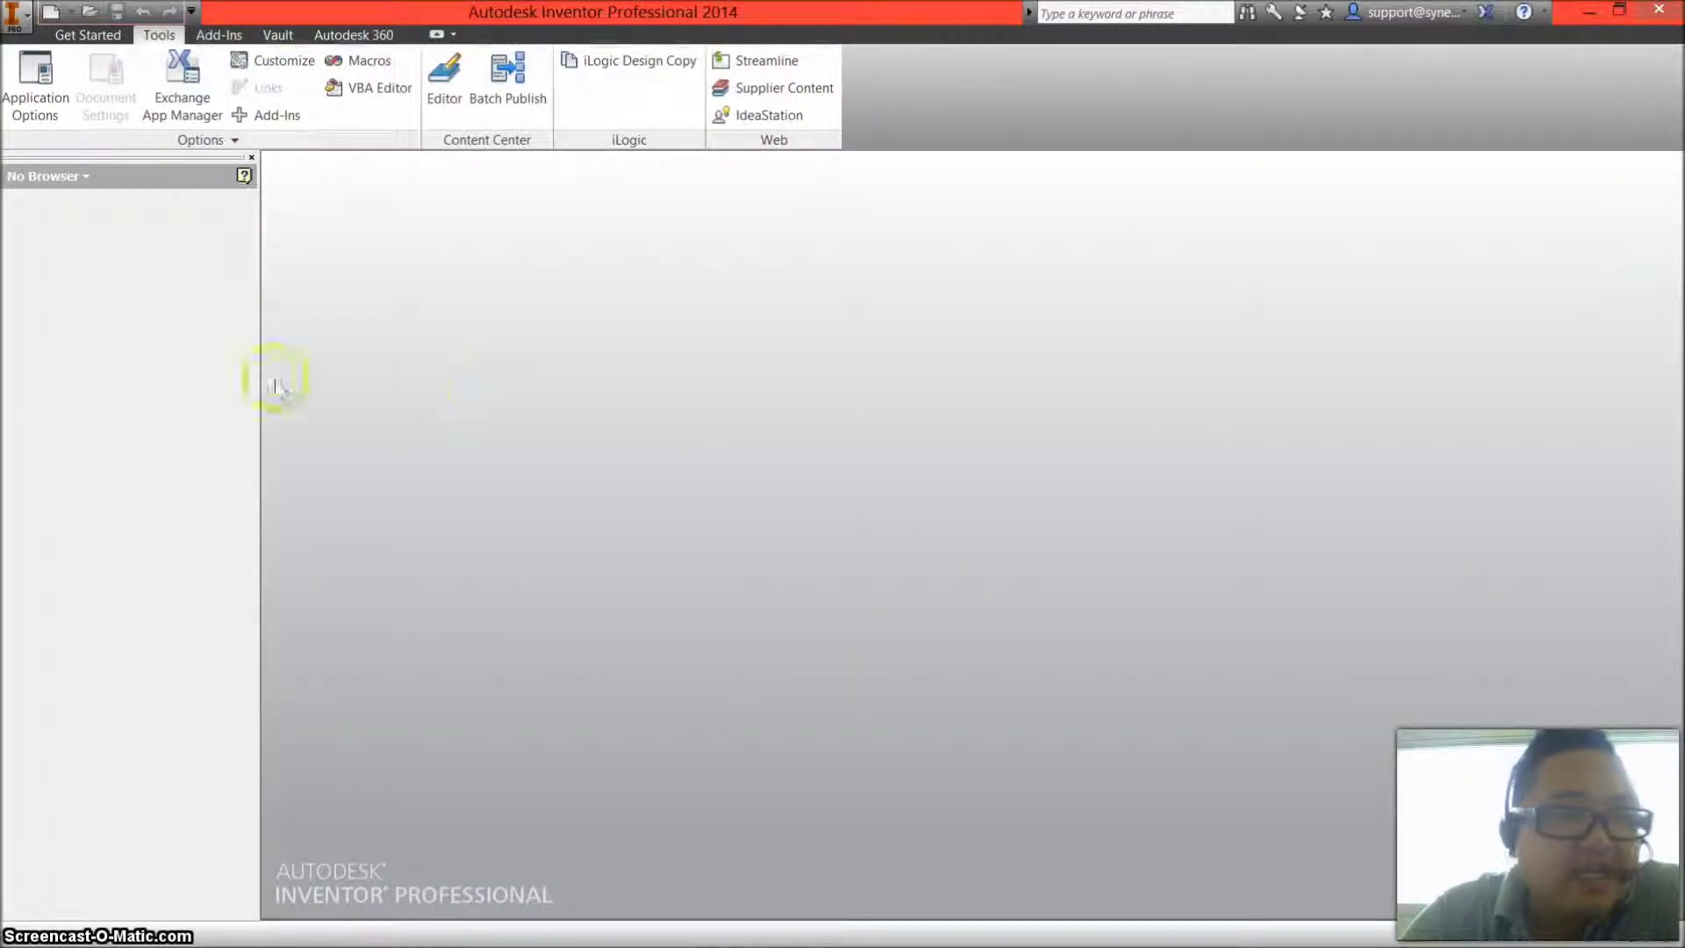
{"action": "left_click", "coordinate": [91, 13]}
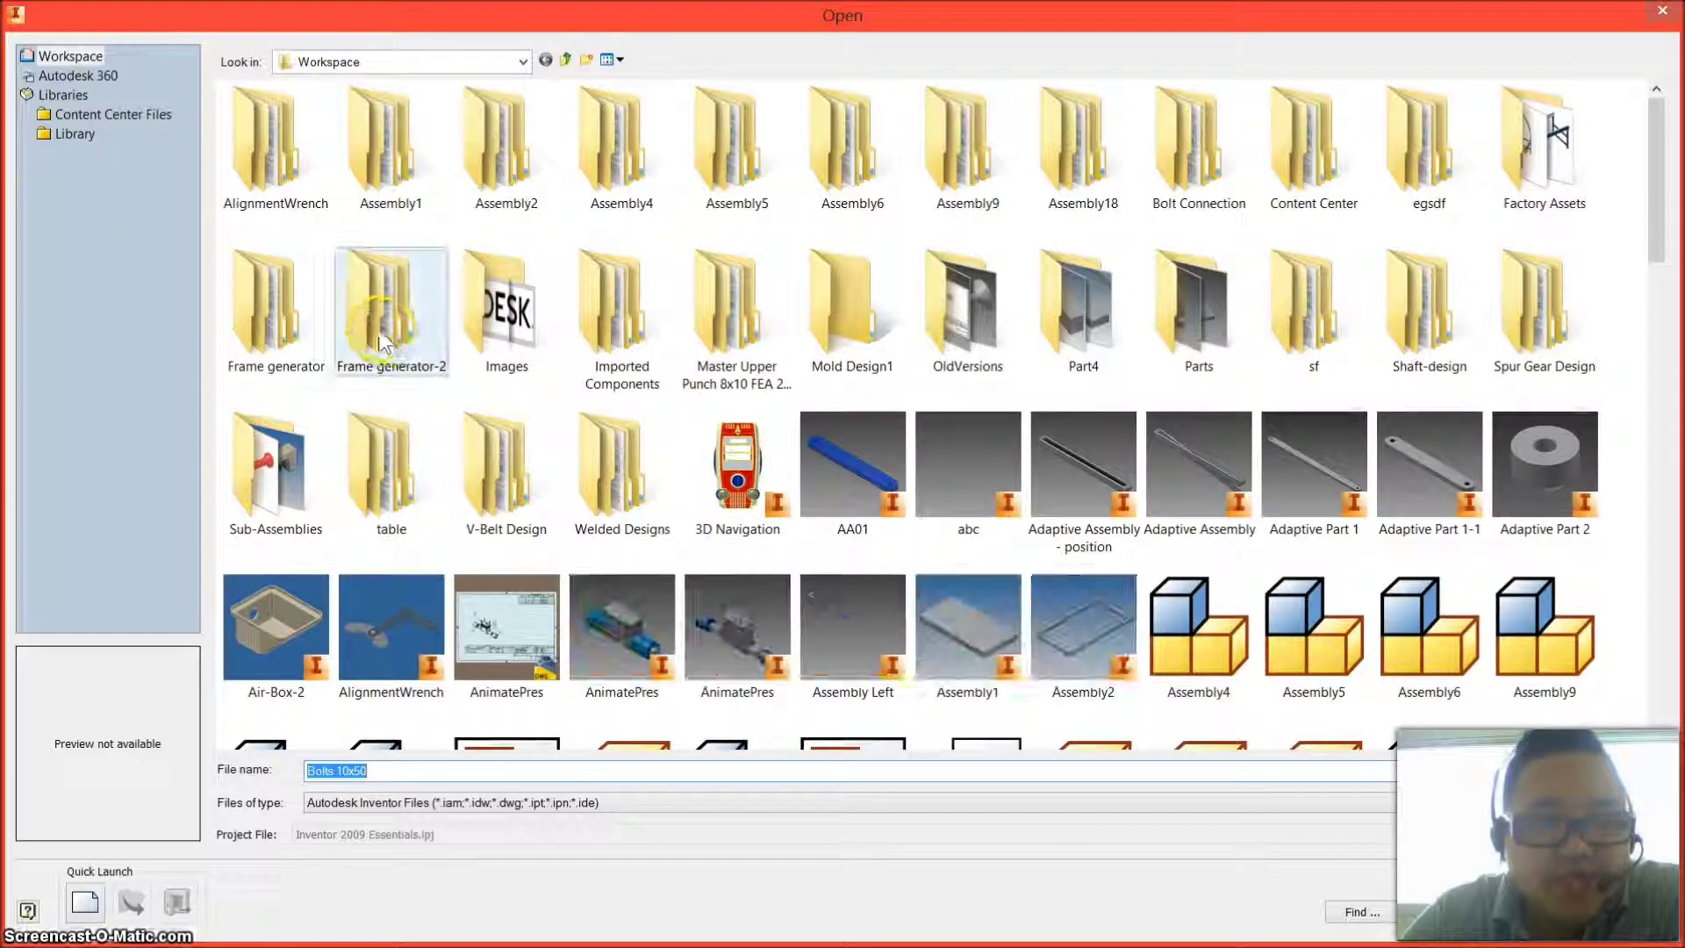
{"action": "left_click", "coordinate": [1606, 841]}
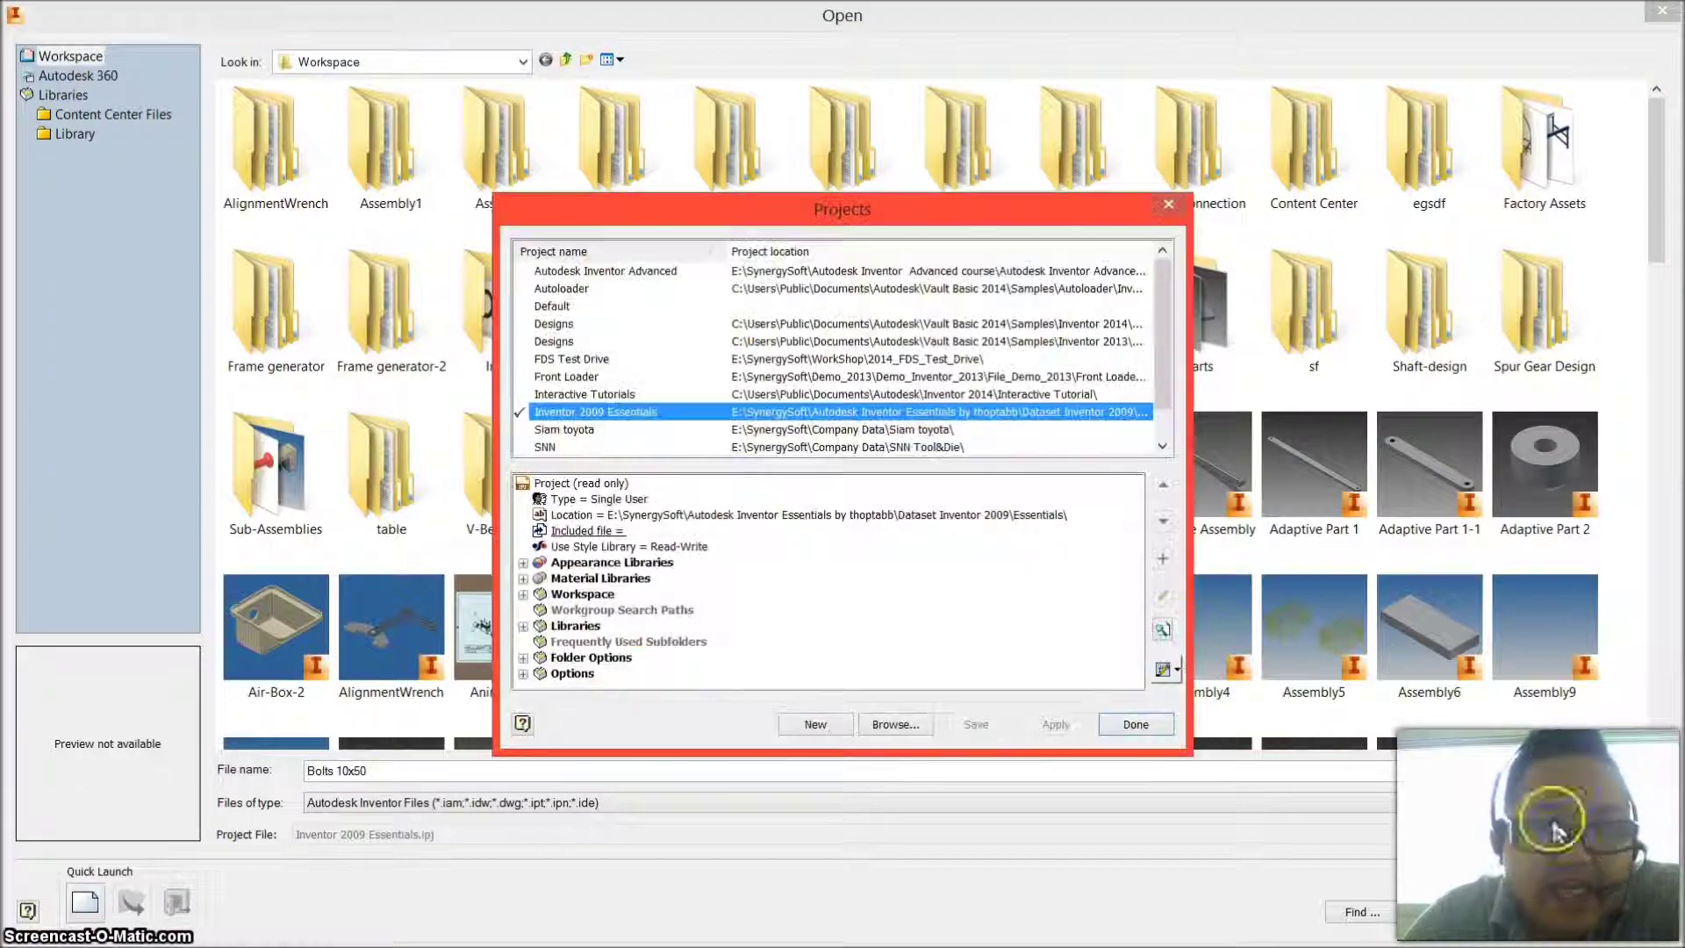
{"action": "left_click_drag", "start_coordinate": [658, 209], "coordinate": [578, 186]}
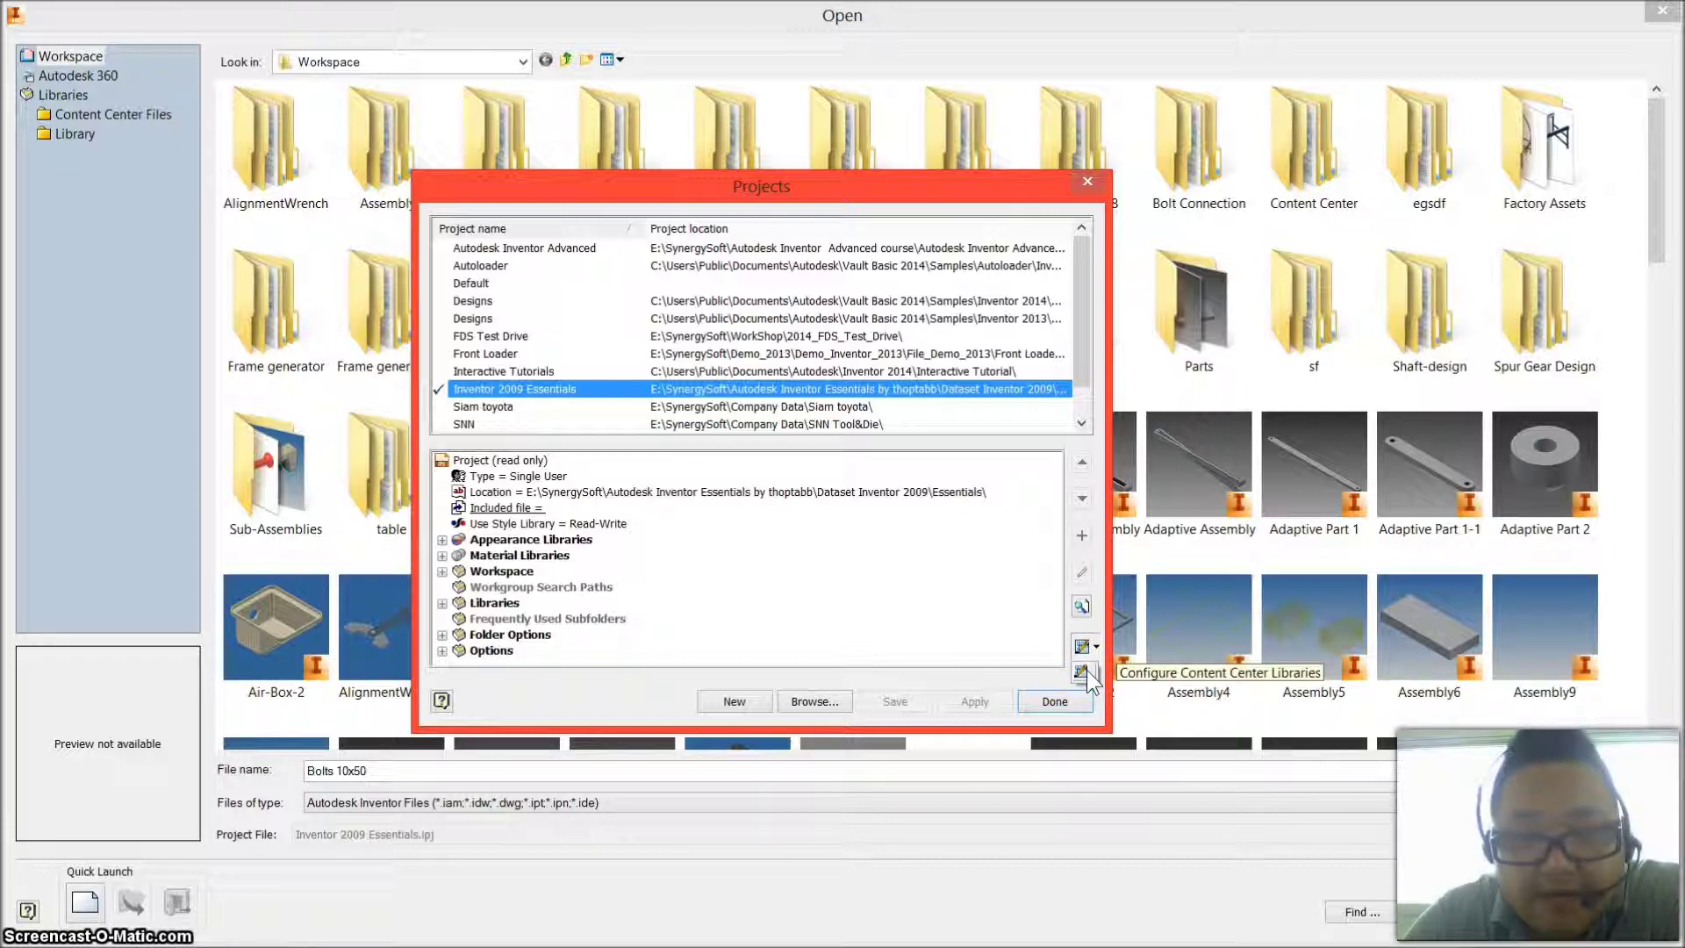
{"action": "left_click", "coordinate": [1084, 674]}
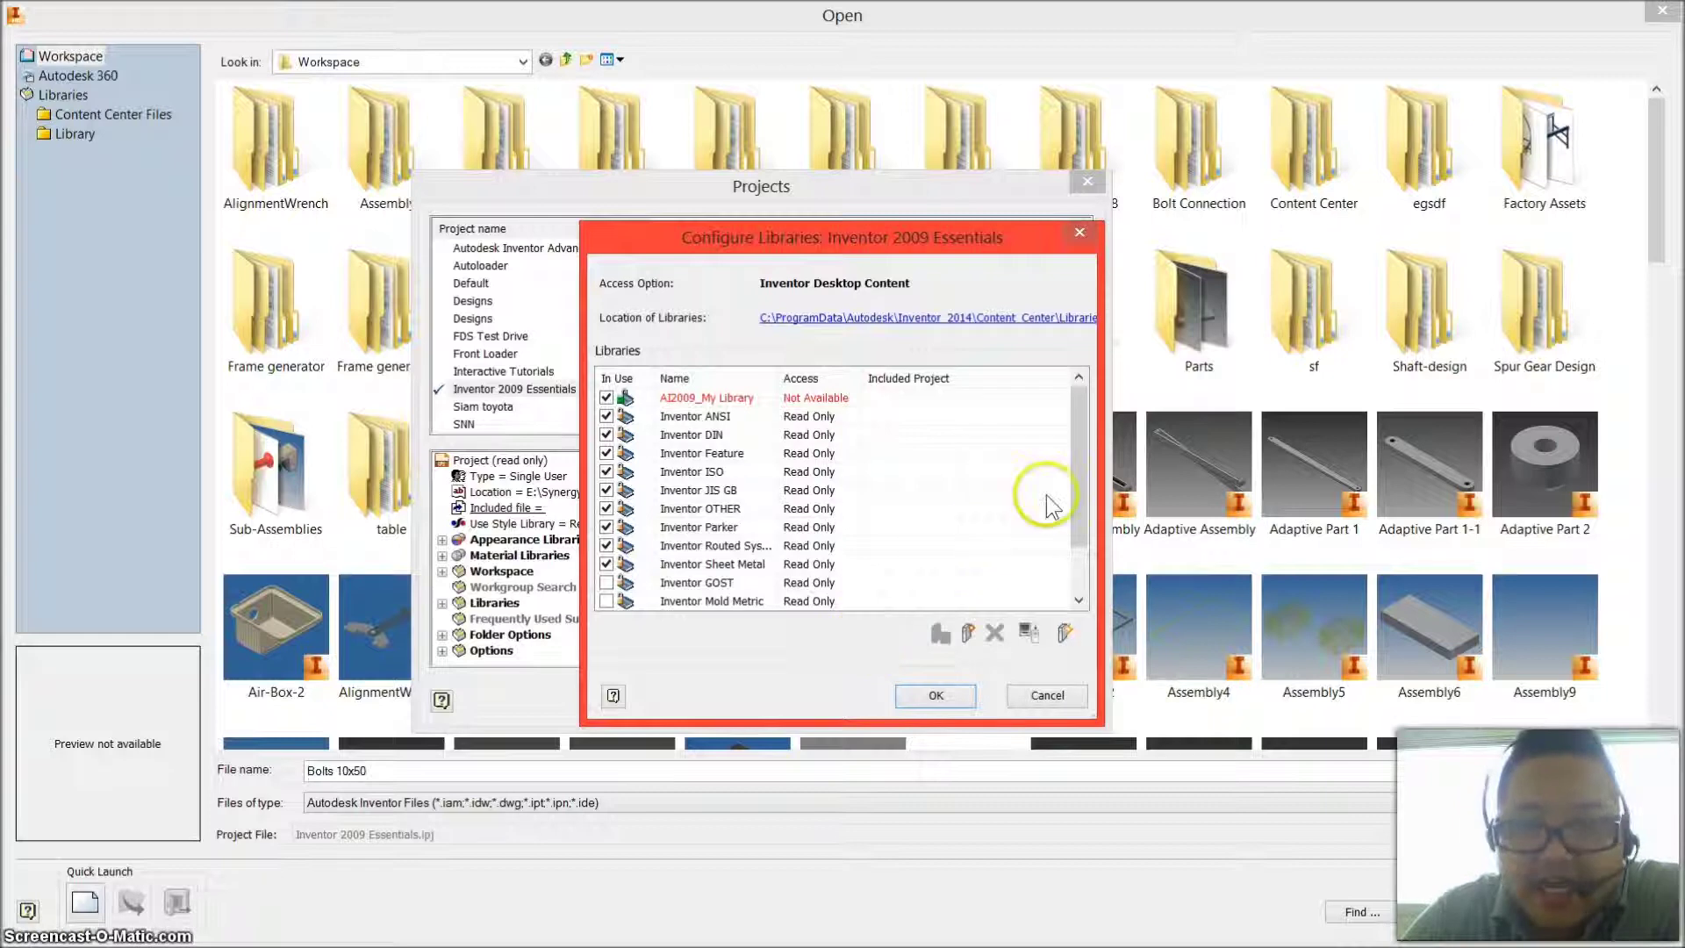
- Create a Content Center library with the display and file name ABC Content, then accept the project's library configuration
{"action": "left_click_drag", "start_coordinate": [1078, 456], "coordinate": [1060, 524]}
{"action": "left_click", "coordinate": [968, 634]}
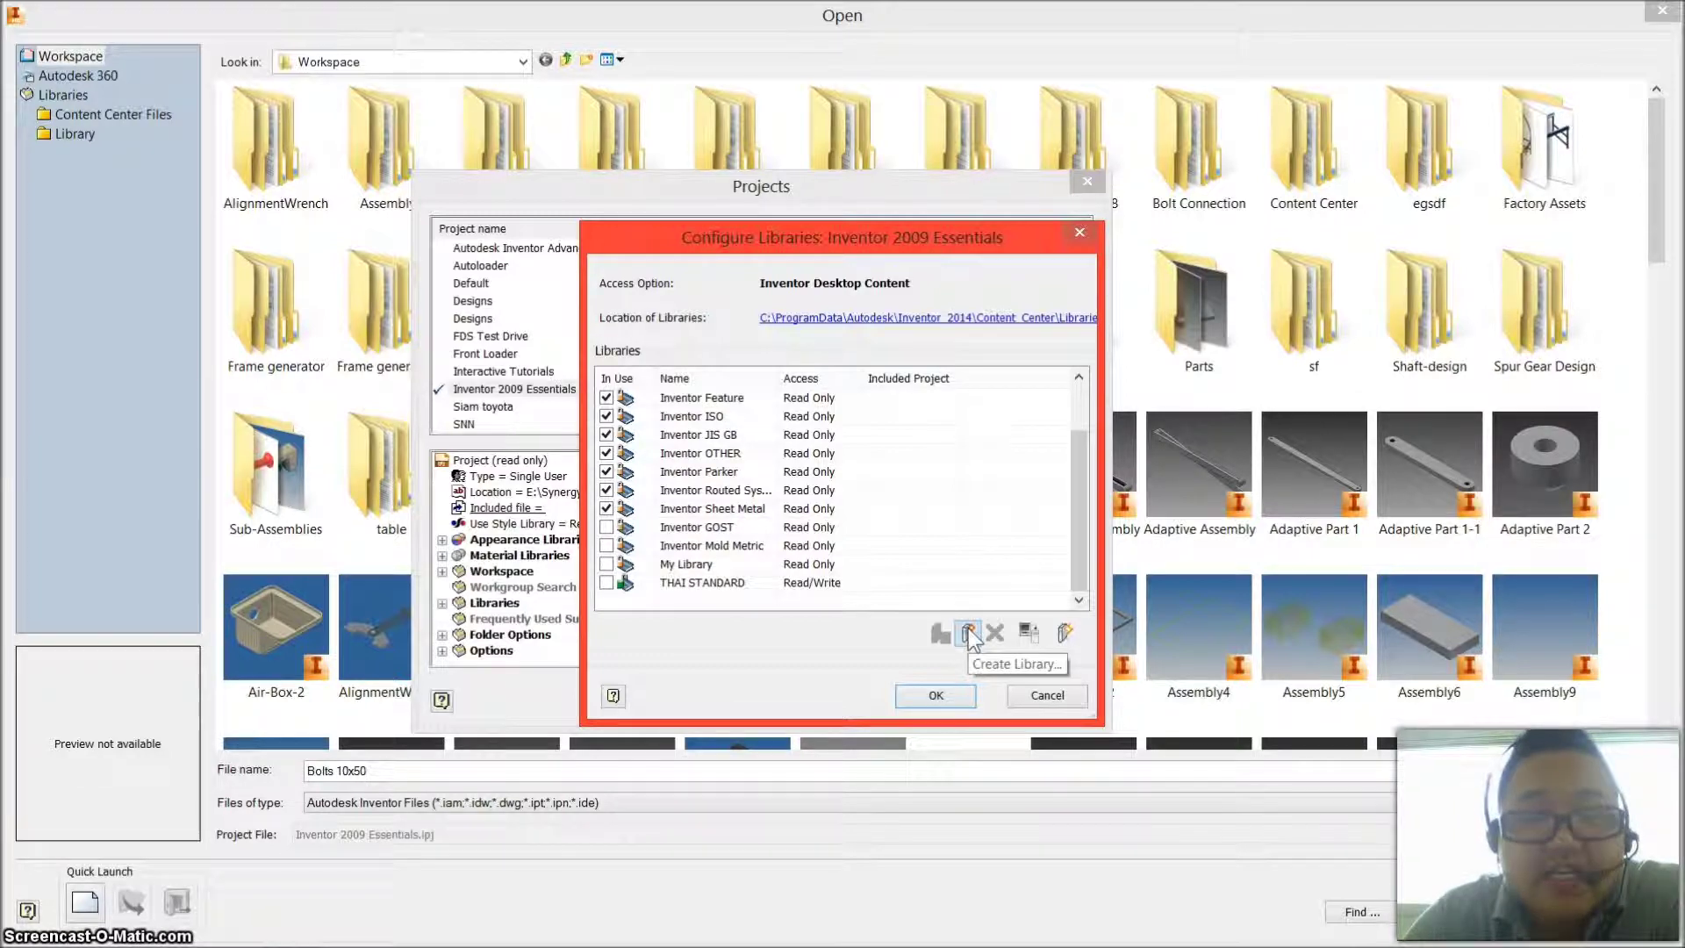
{"action": "left_click", "coordinate": [968, 633]}
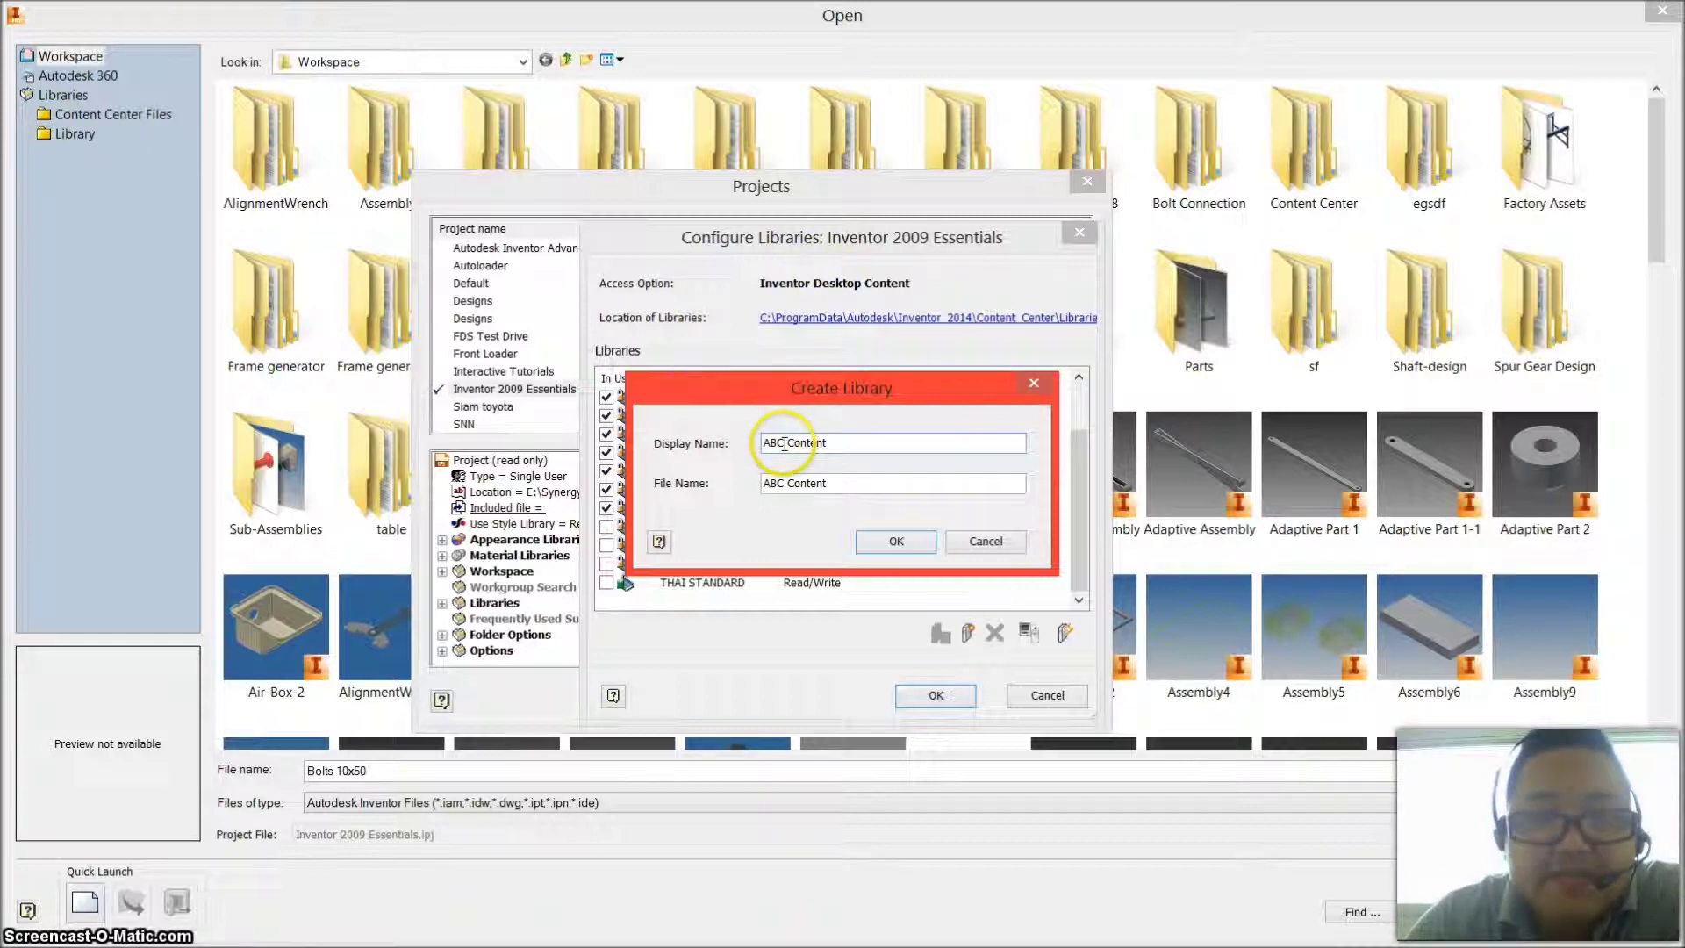
{"action": "left_click", "coordinate": [899, 539]}
{"action": "left_click_drag", "start_coordinate": [1081, 462], "coordinate": [1076, 566]}
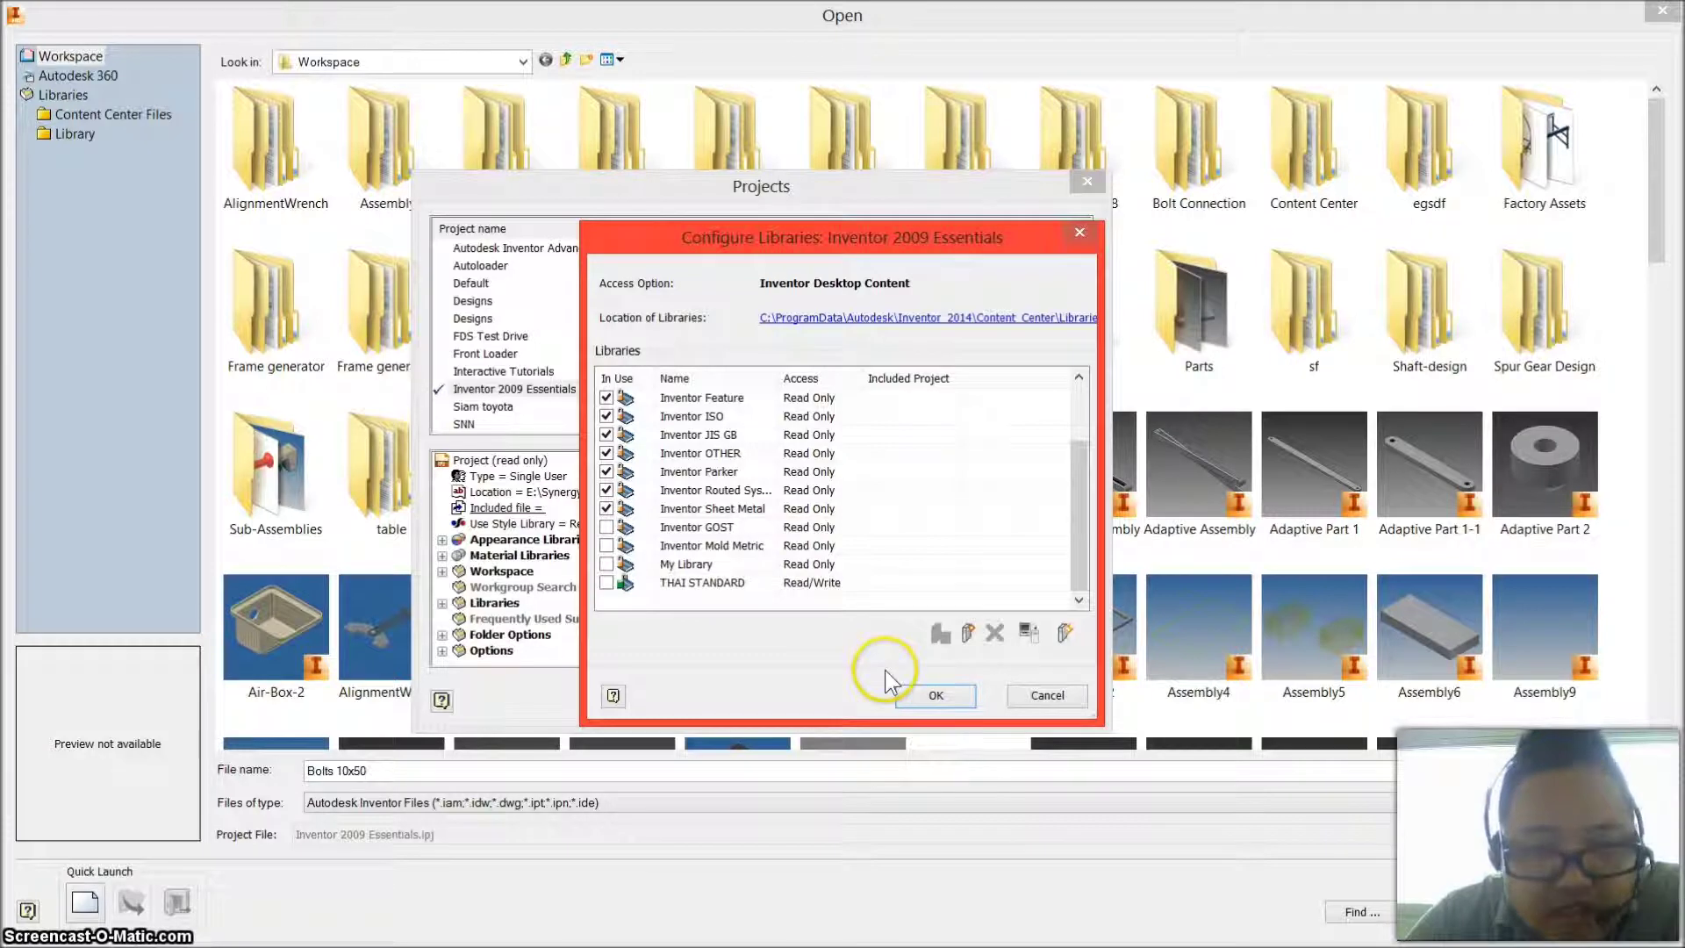
{"action": "mouse_move", "coordinate": [1082, 518]}
{"action": "left_mouse_down"}
{"action": "mouse_move", "coordinate": [1097, 508]}
{"action": "mouse_move", "coordinate": [1073, 421]}
{"action": "left_mouse_up"}
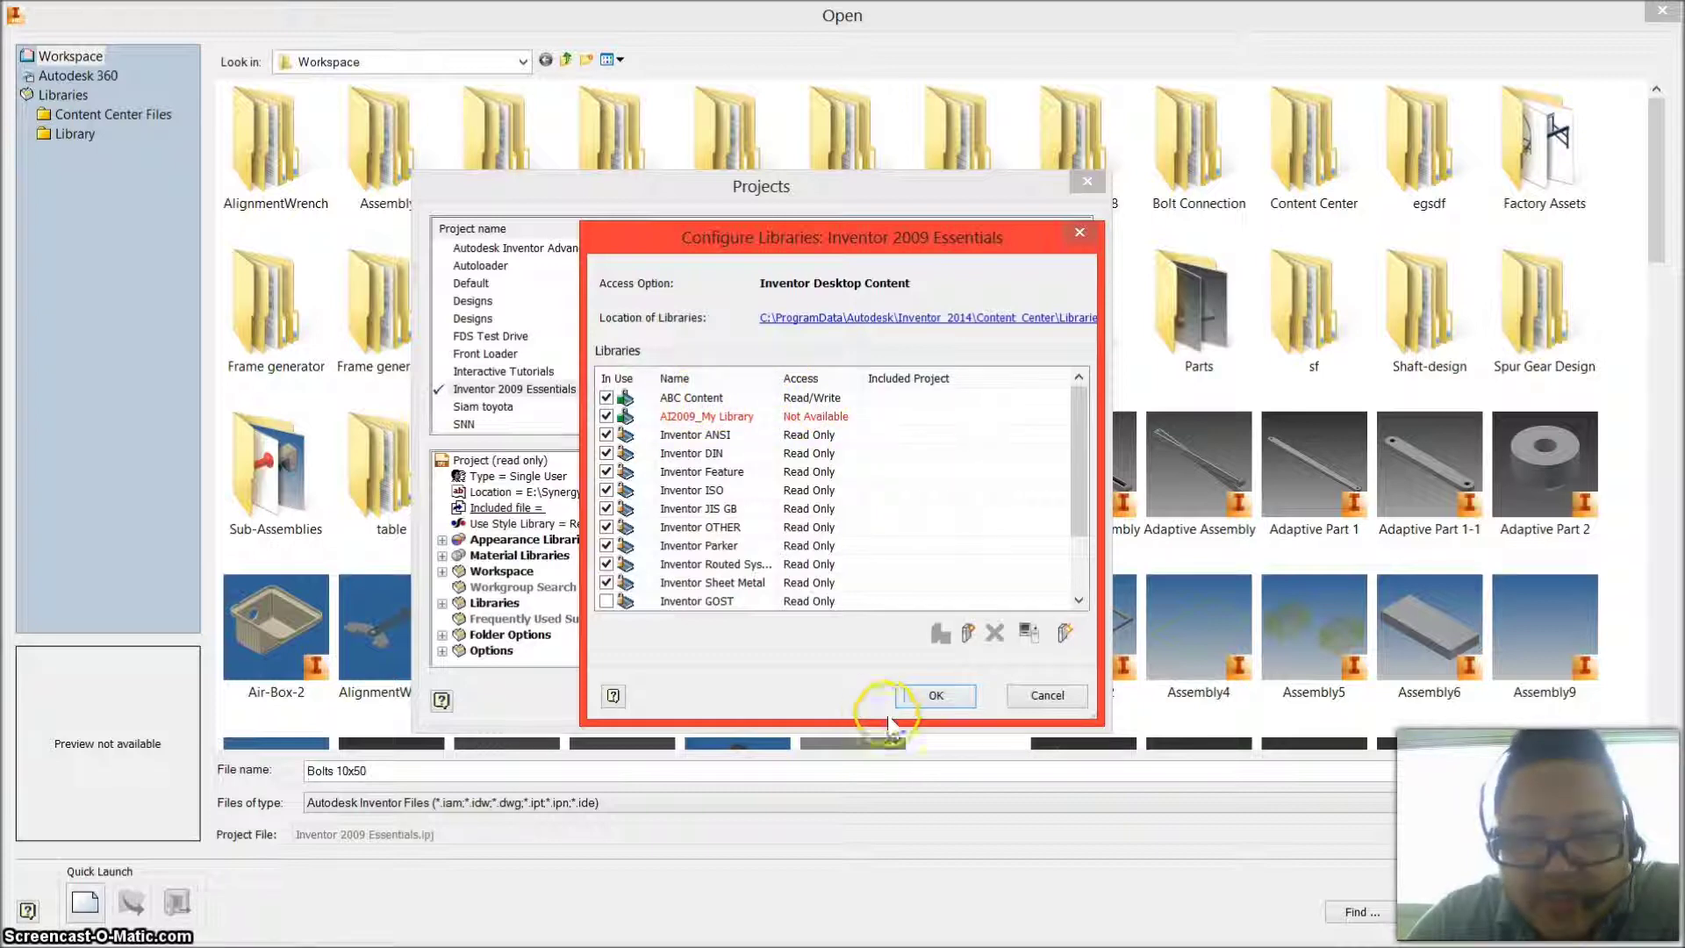
{"action": "left_click", "coordinate": [934, 695]}
{"action": "left_click", "coordinate": [899, 702]}
{"action": "left_click", "coordinate": [1050, 702]}
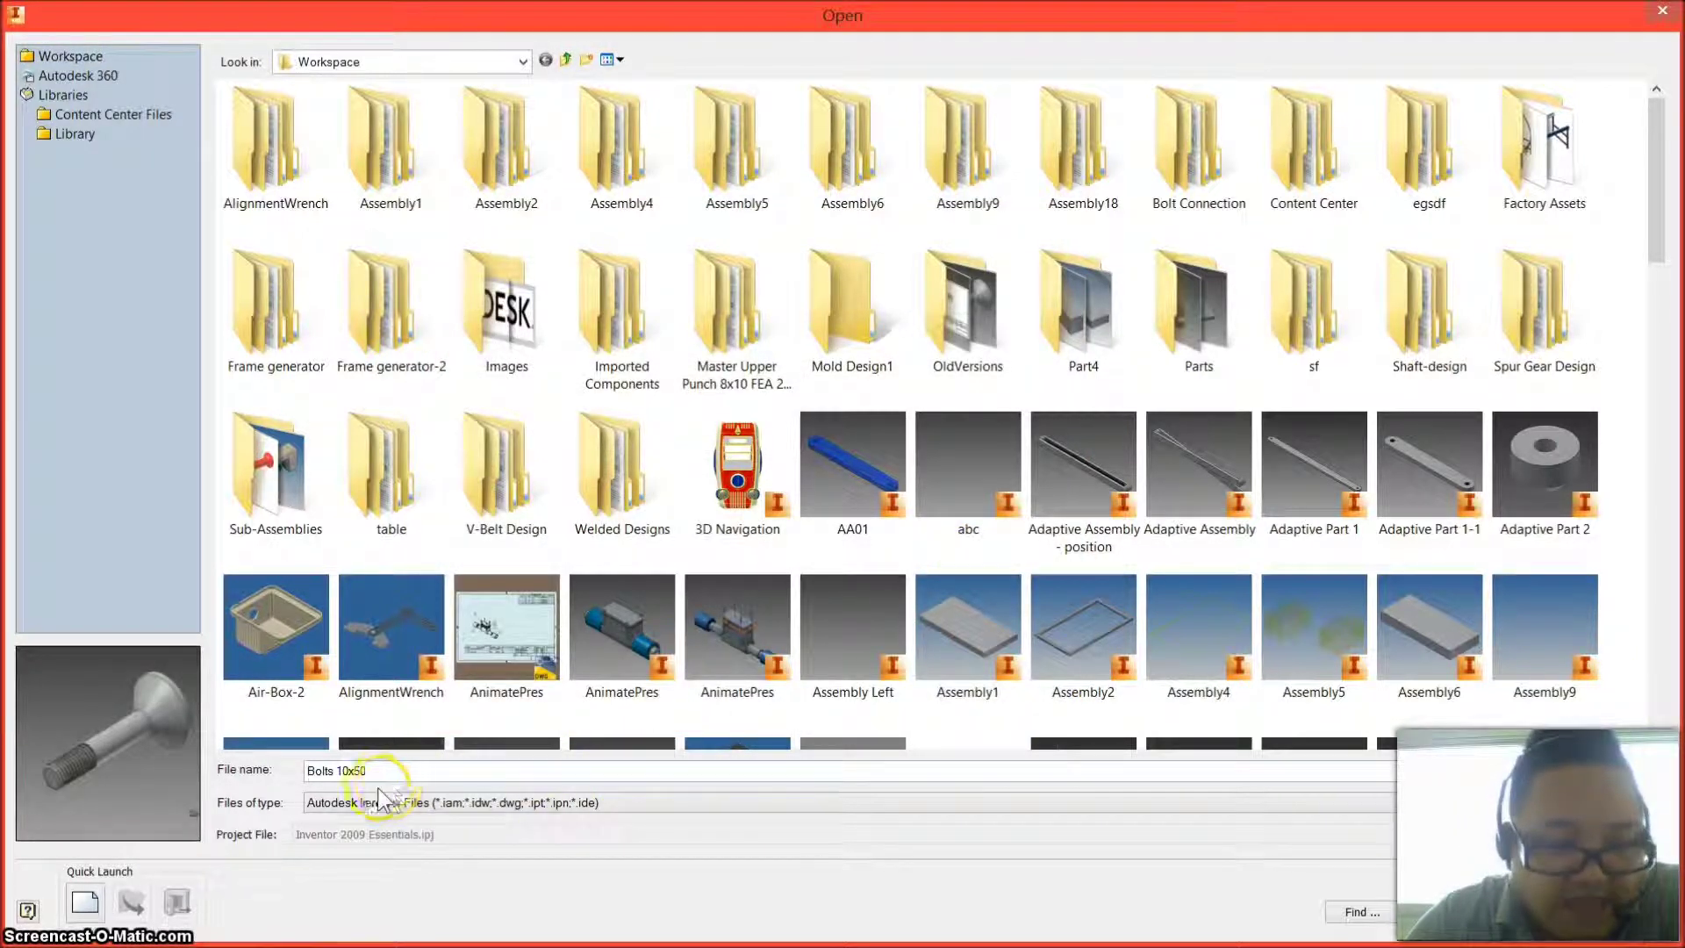
- Reopen the Bolts 10x50 part and start publishing it to the Content Center
{"action": "double_click", "coordinate": [360, 770]}
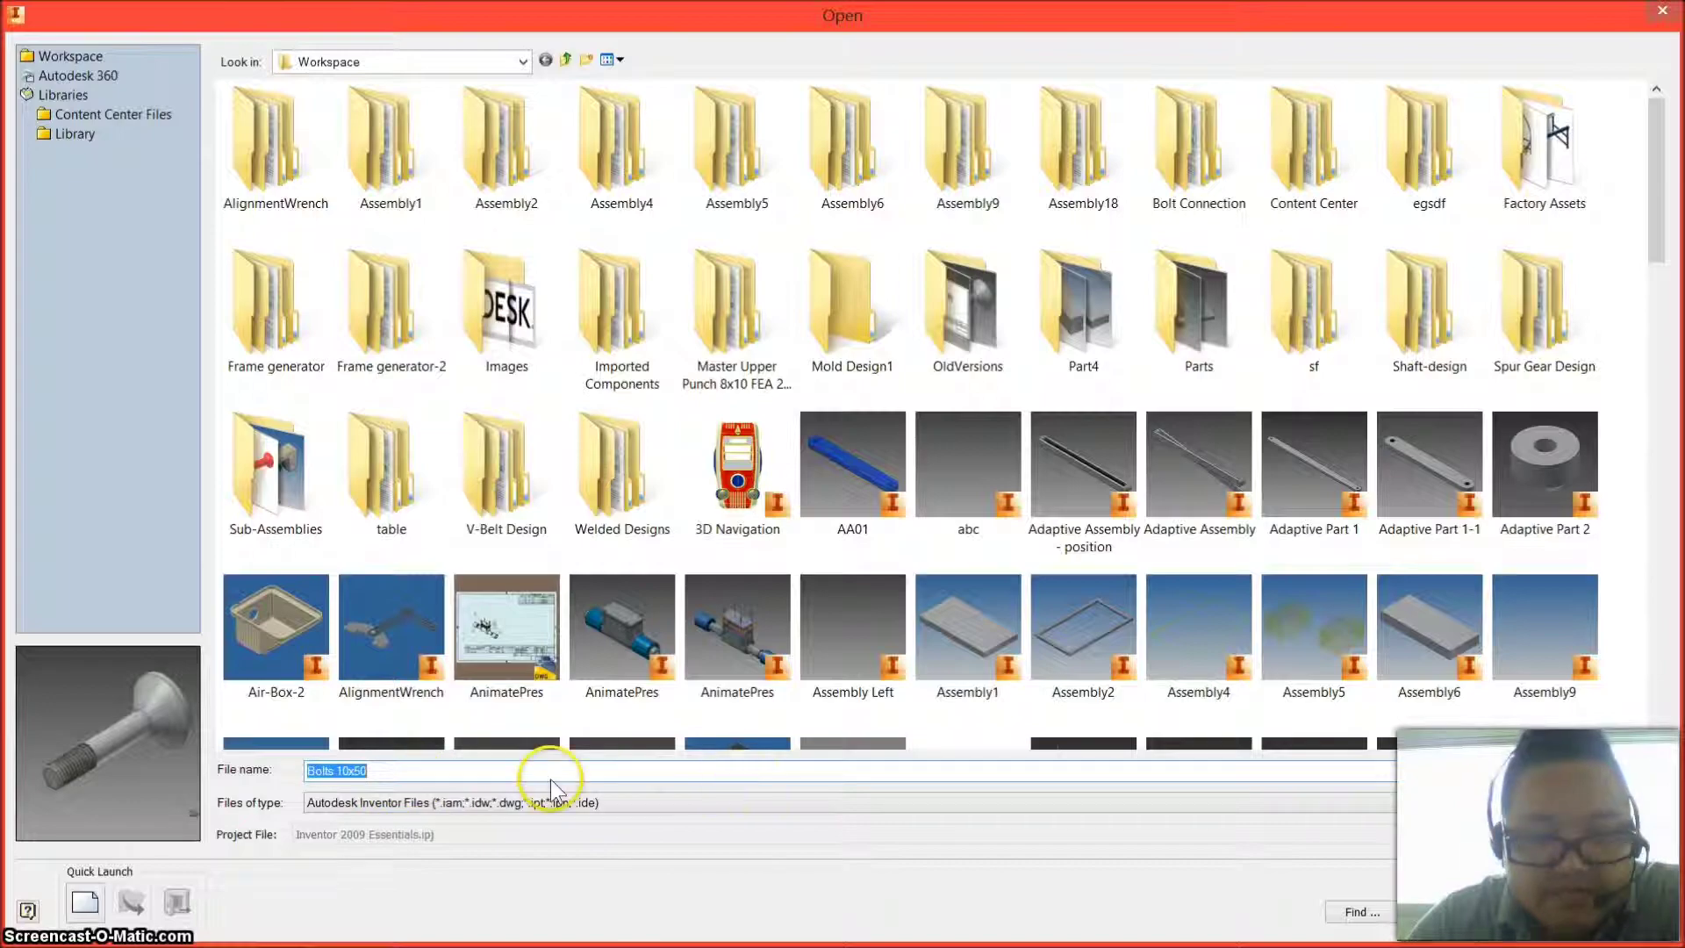
{"action": "left_click", "coordinate": [1555, 902]}
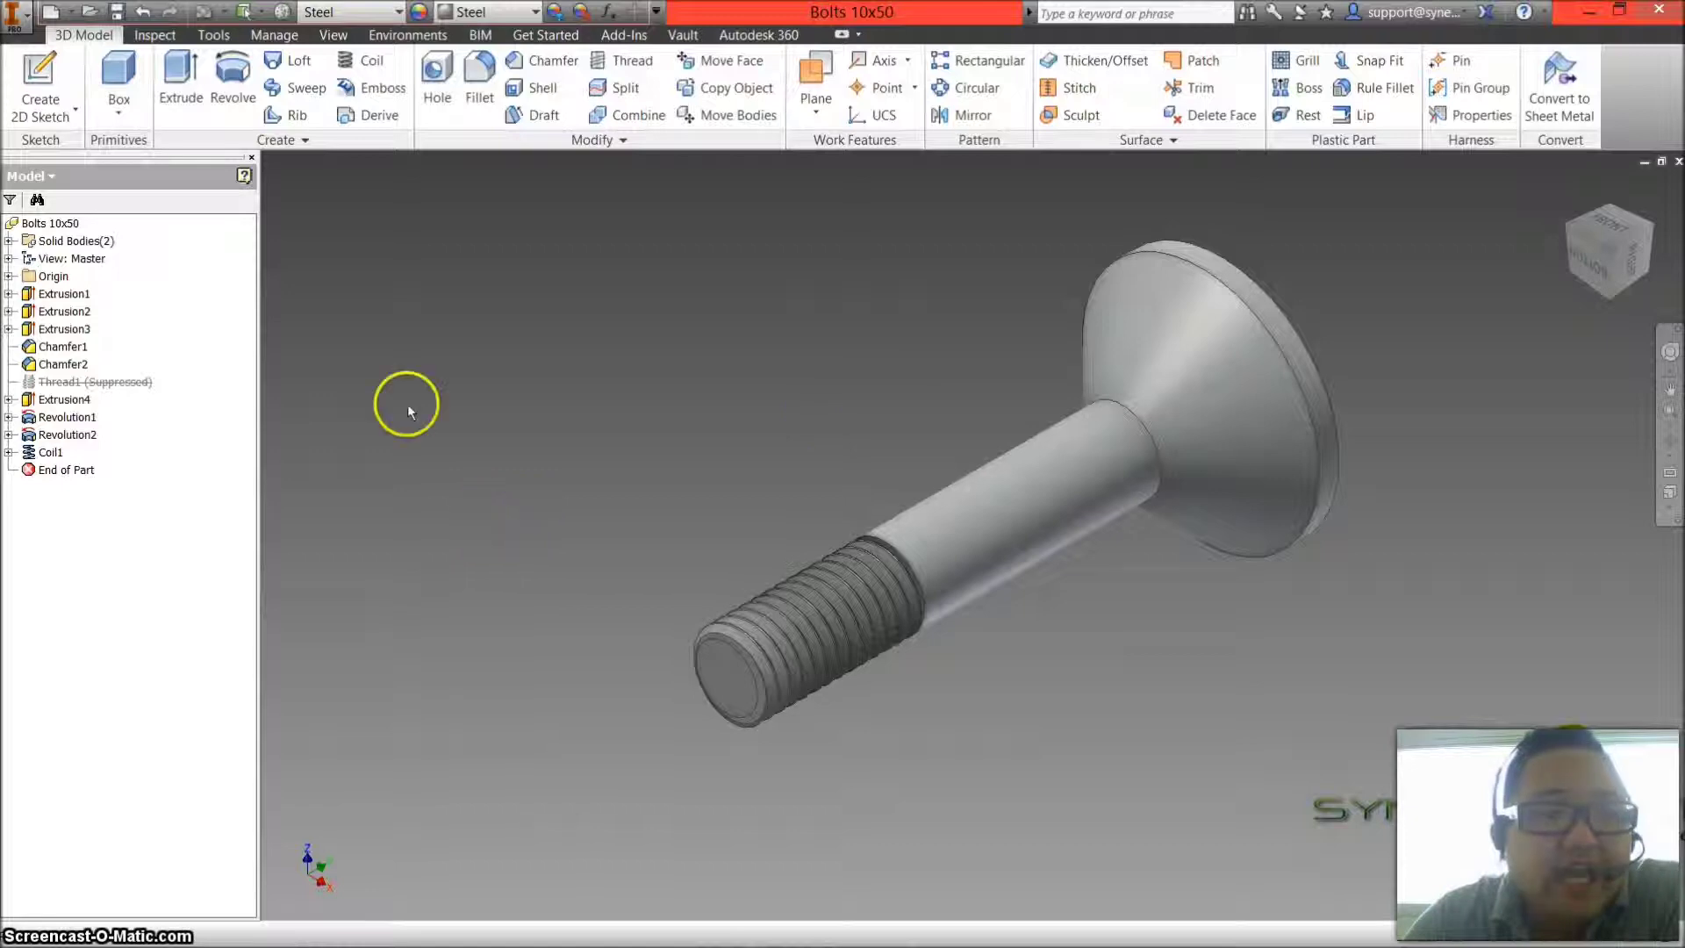
{"action": "left_click", "coordinate": [274, 39]}
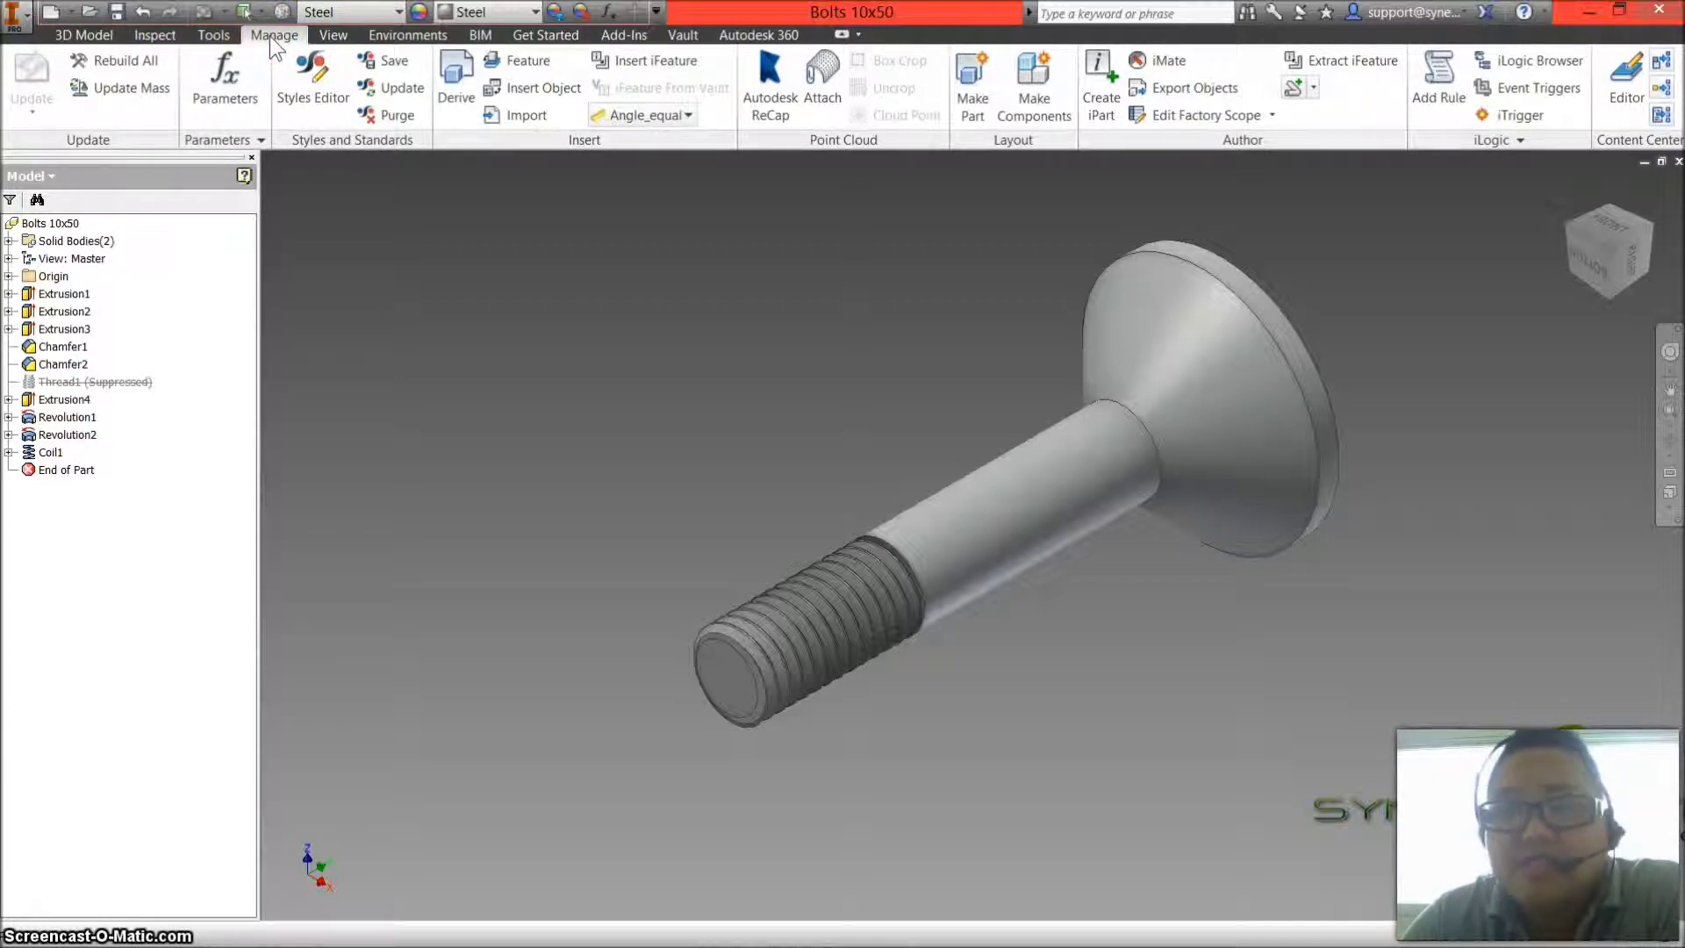
{"action": "left_click", "coordinate": [627, 253]}
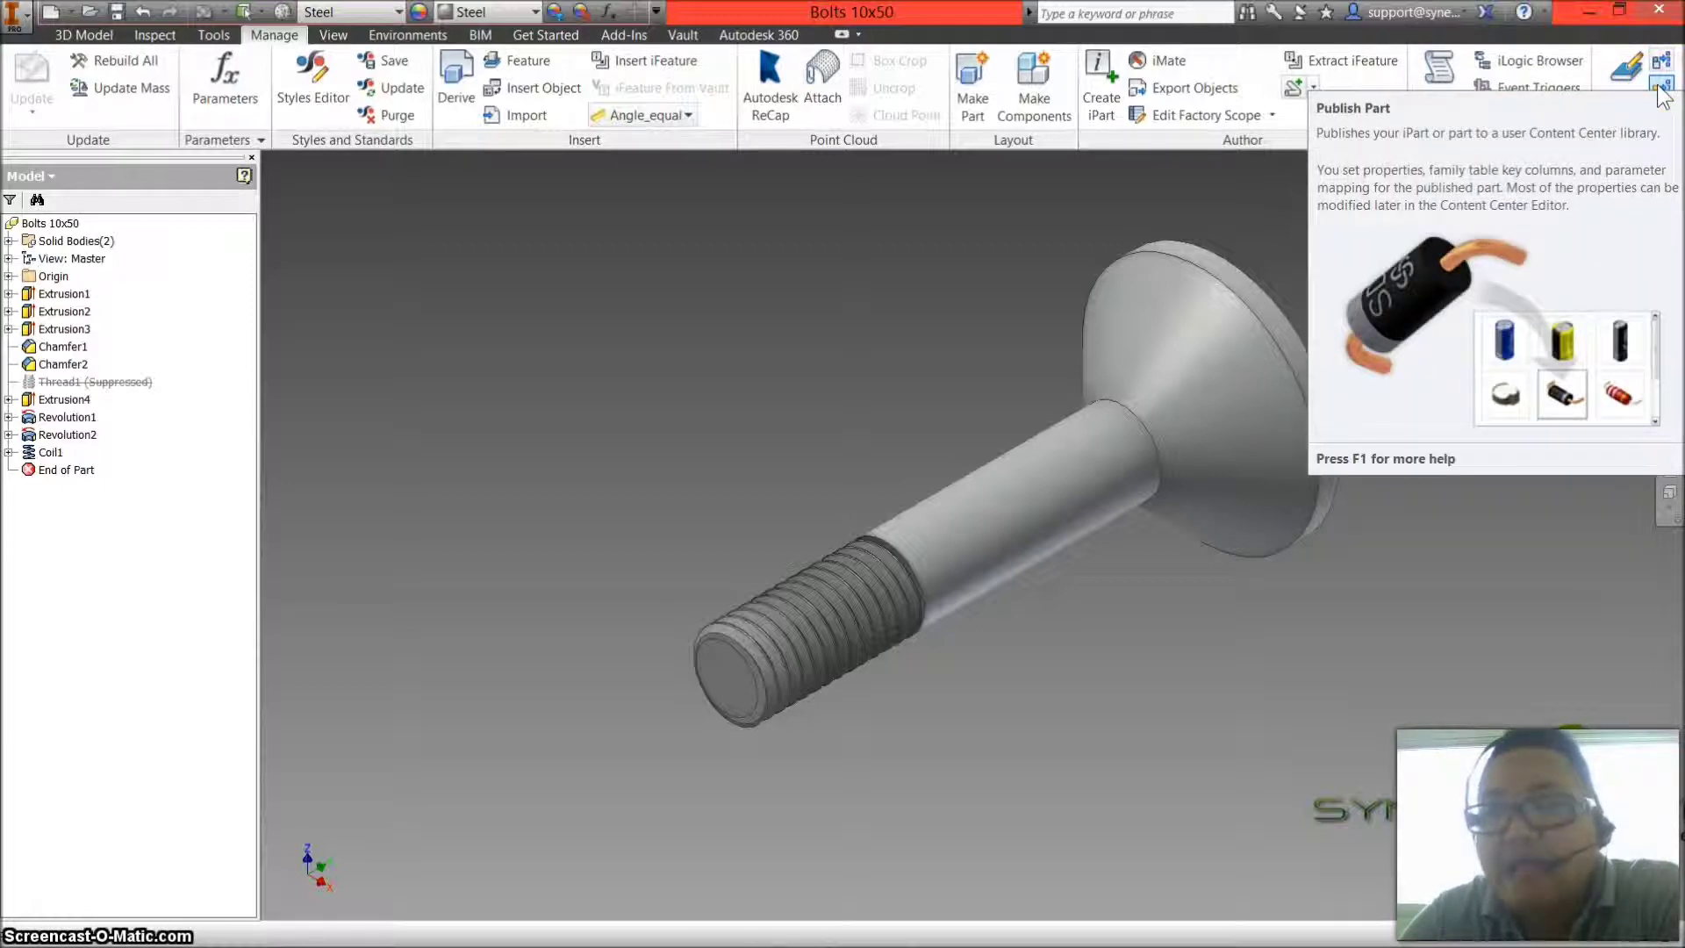
{"action": "left_click", "coordinate": [1661, 91]}
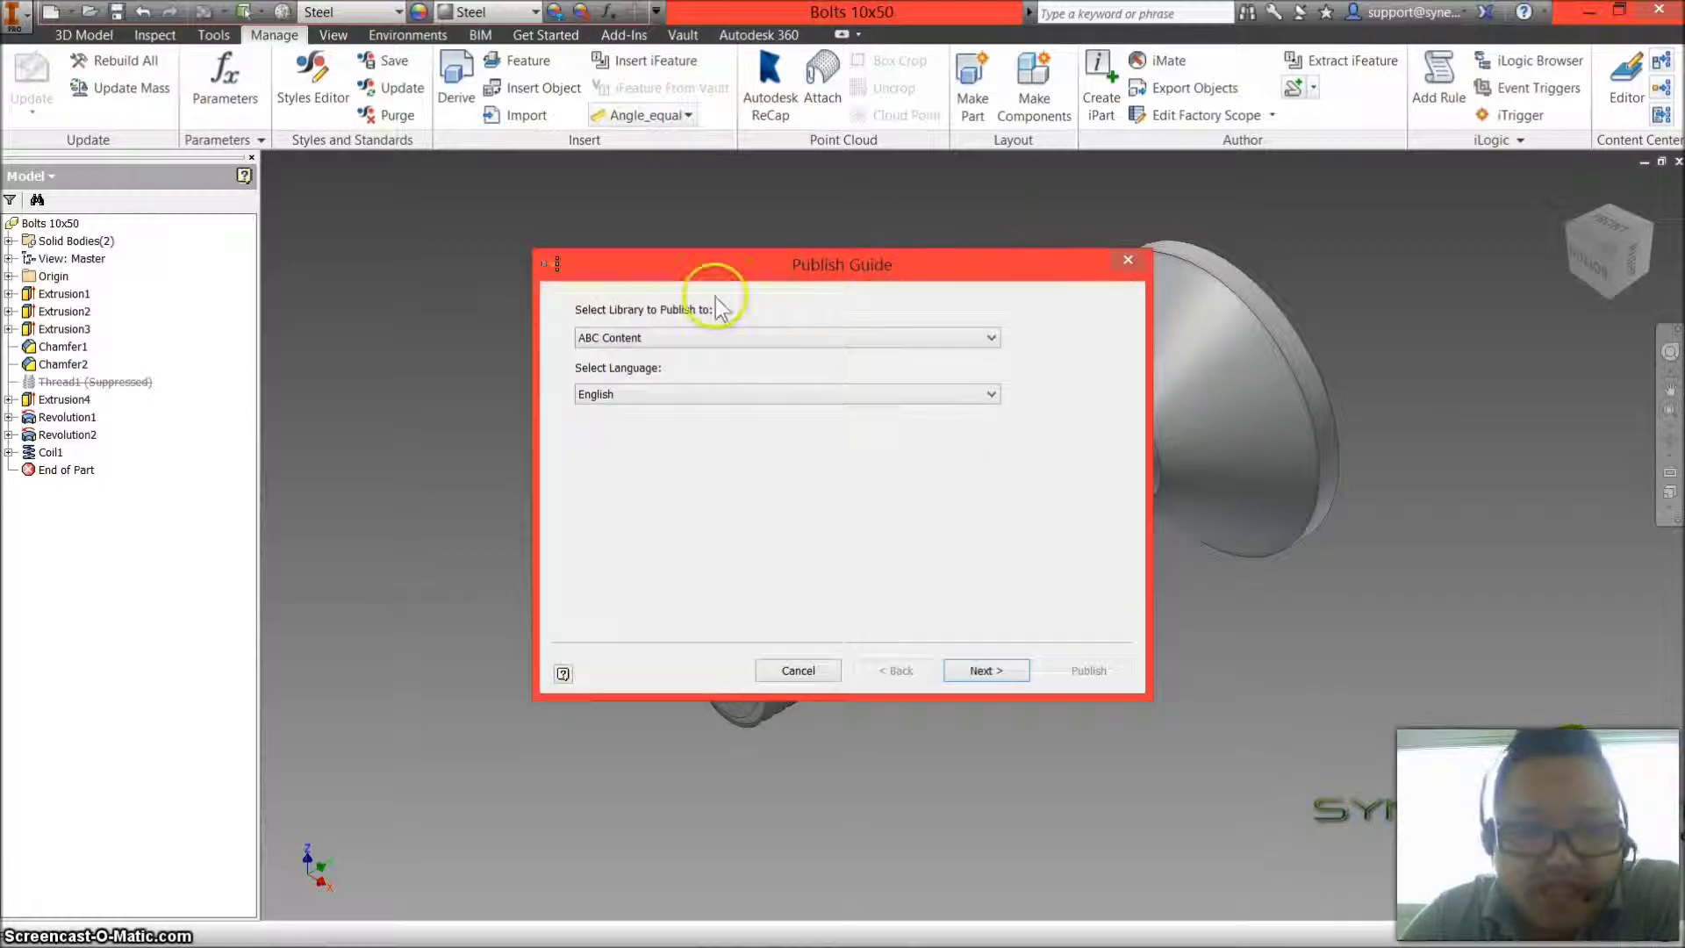
- Choose ABC Content as the library to publish to, with English as the language
{"action": "left_click_drag", "start_coordinate": [698, 264], "coordinate": [582, 261]}
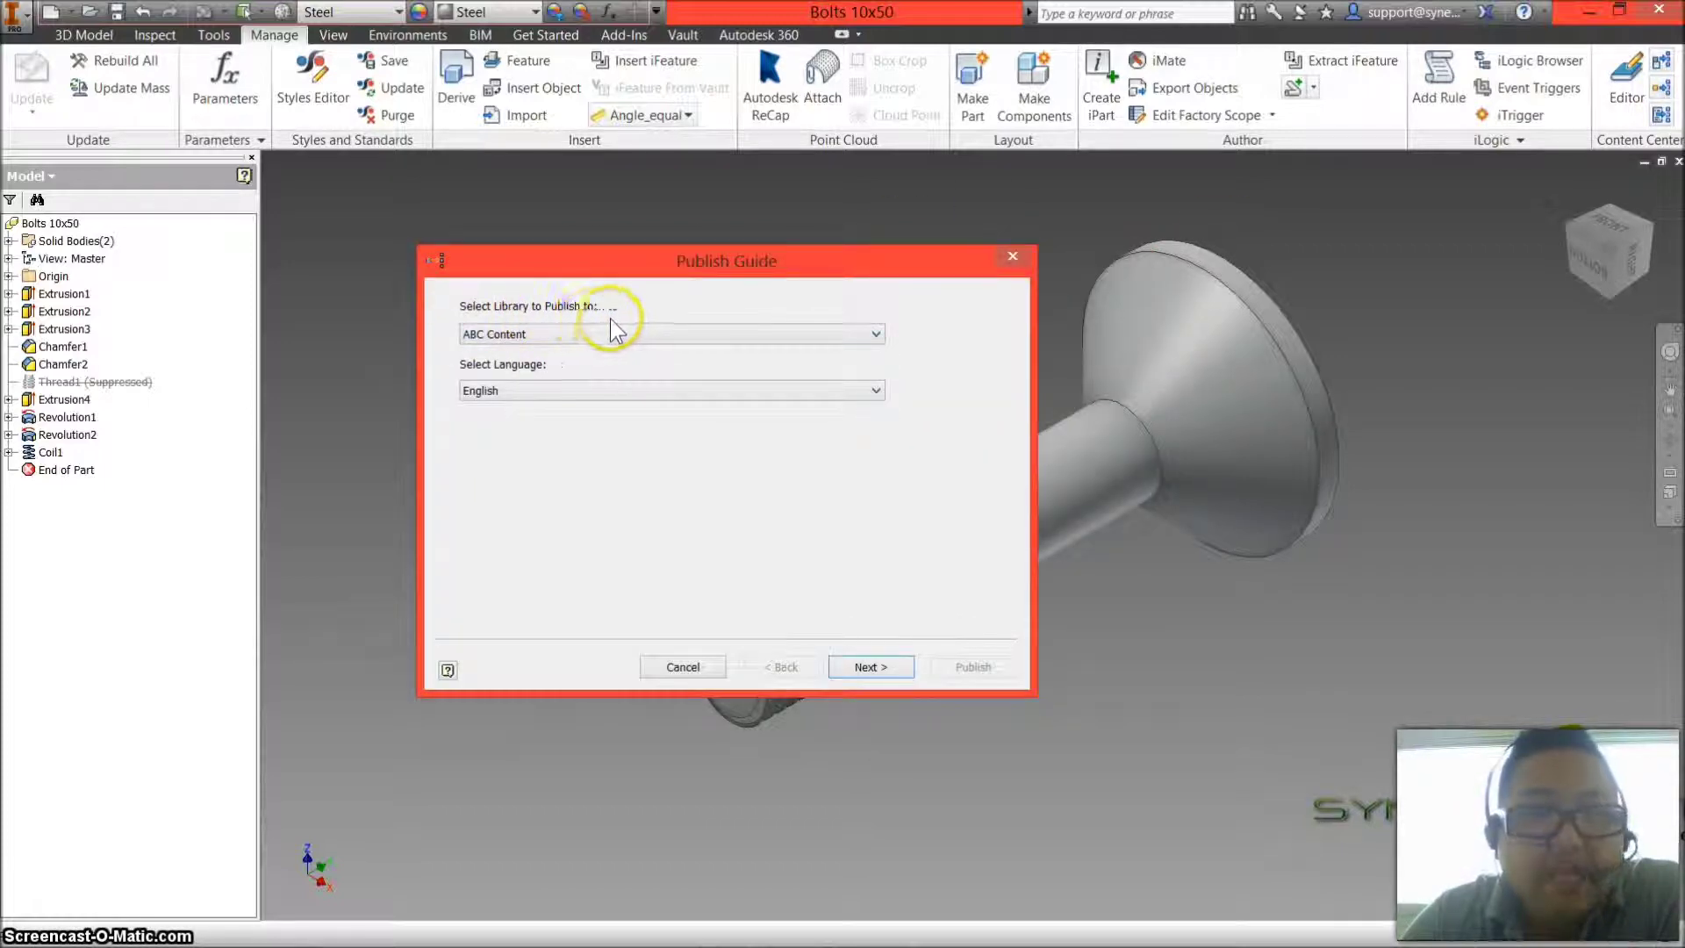
{"action": "left_click", "coordinate": [647, 335]}
{"action": "left_click", "coordinate": [566, 349]}
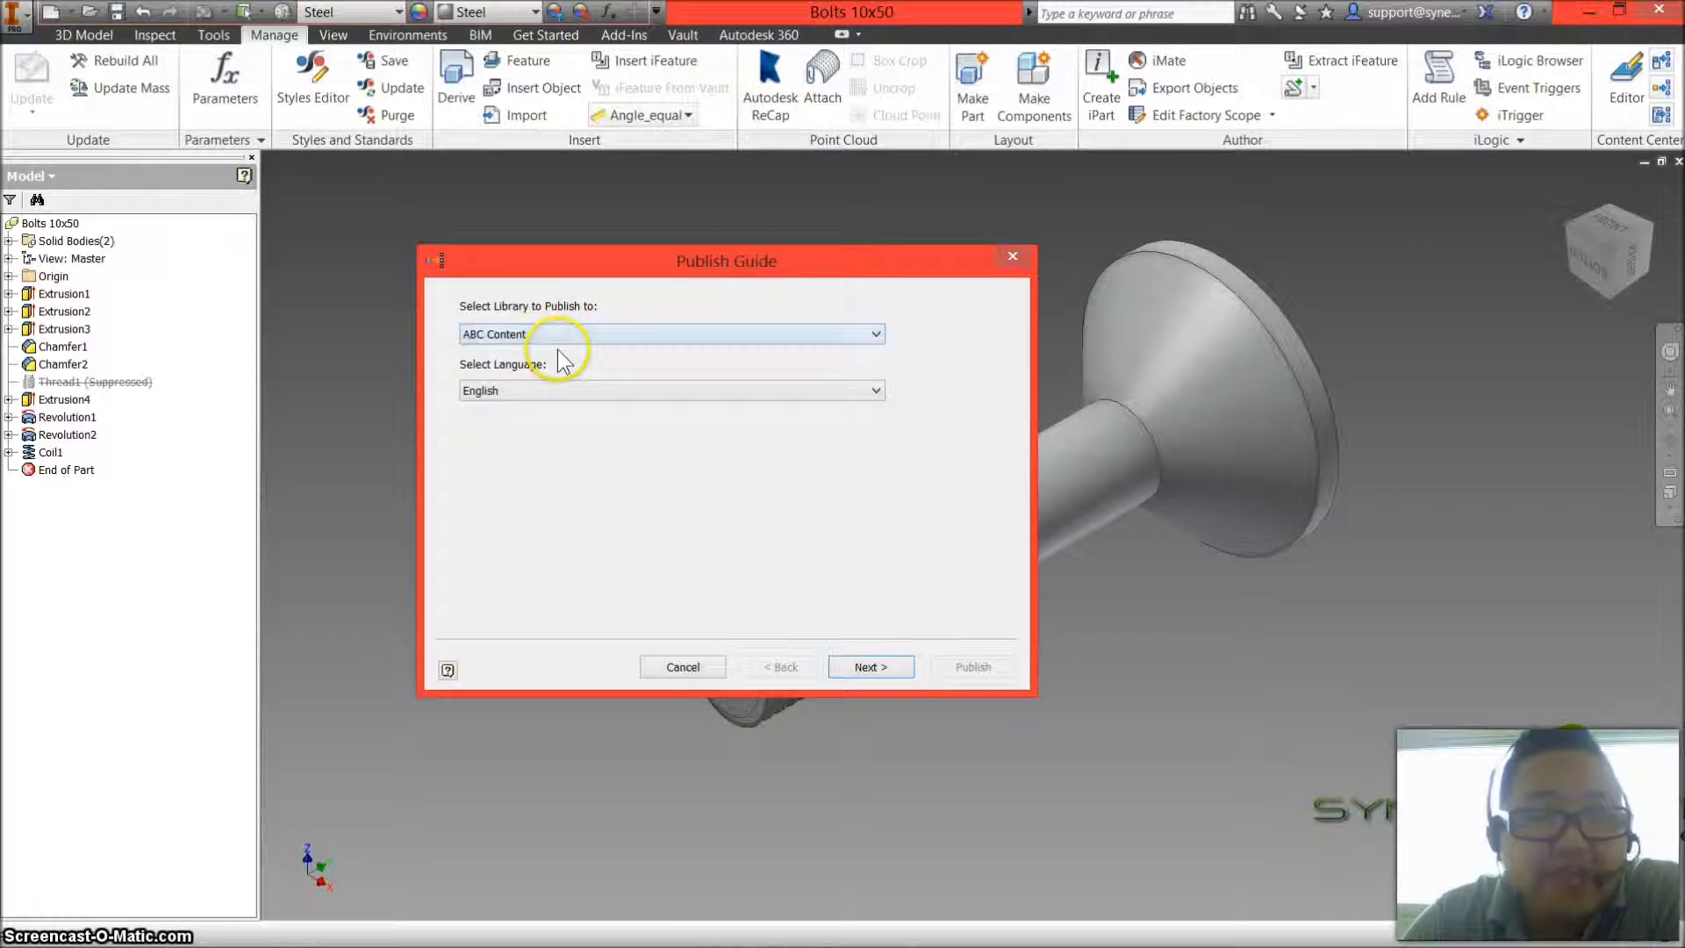
{"action": "left_click", "coordinate": [845, 664]}
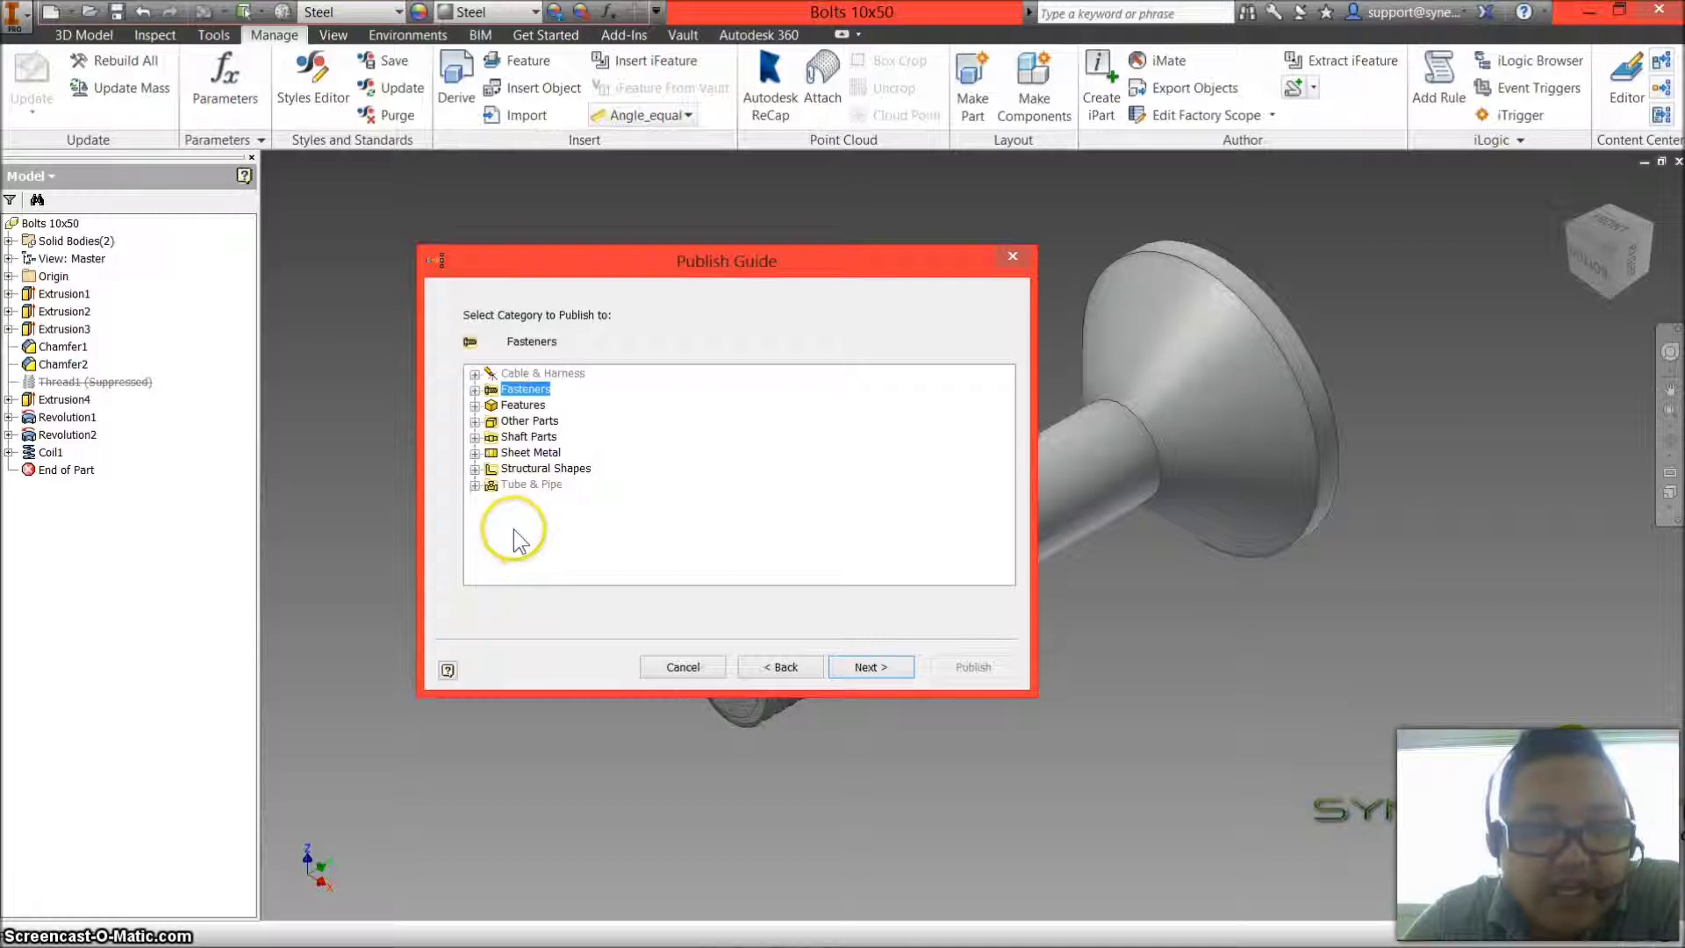
- Look through the bolt subcategories and accept Fasteners as the category to publish the part to
{"action": "left_click_drag", "start_coordinate": [878, 272], "coordinate": [632, 184]}
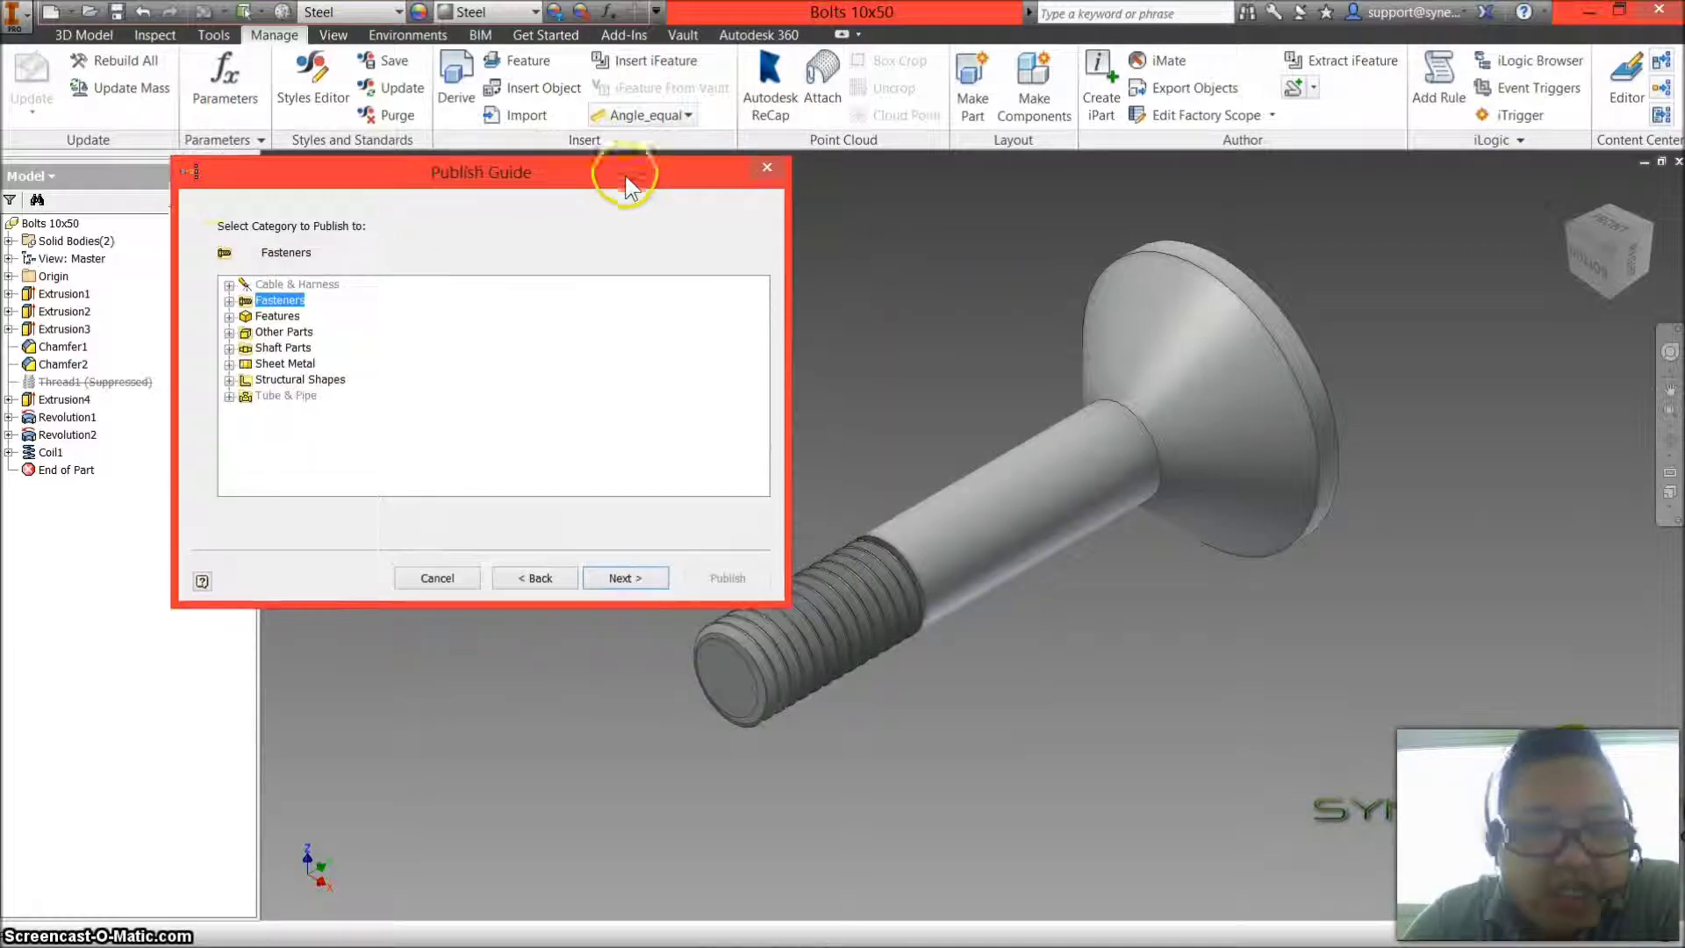
{"action": "left_click", "coordinate": [229, 300]}
{"action": "left_click", "coordinate": [246, 316]}
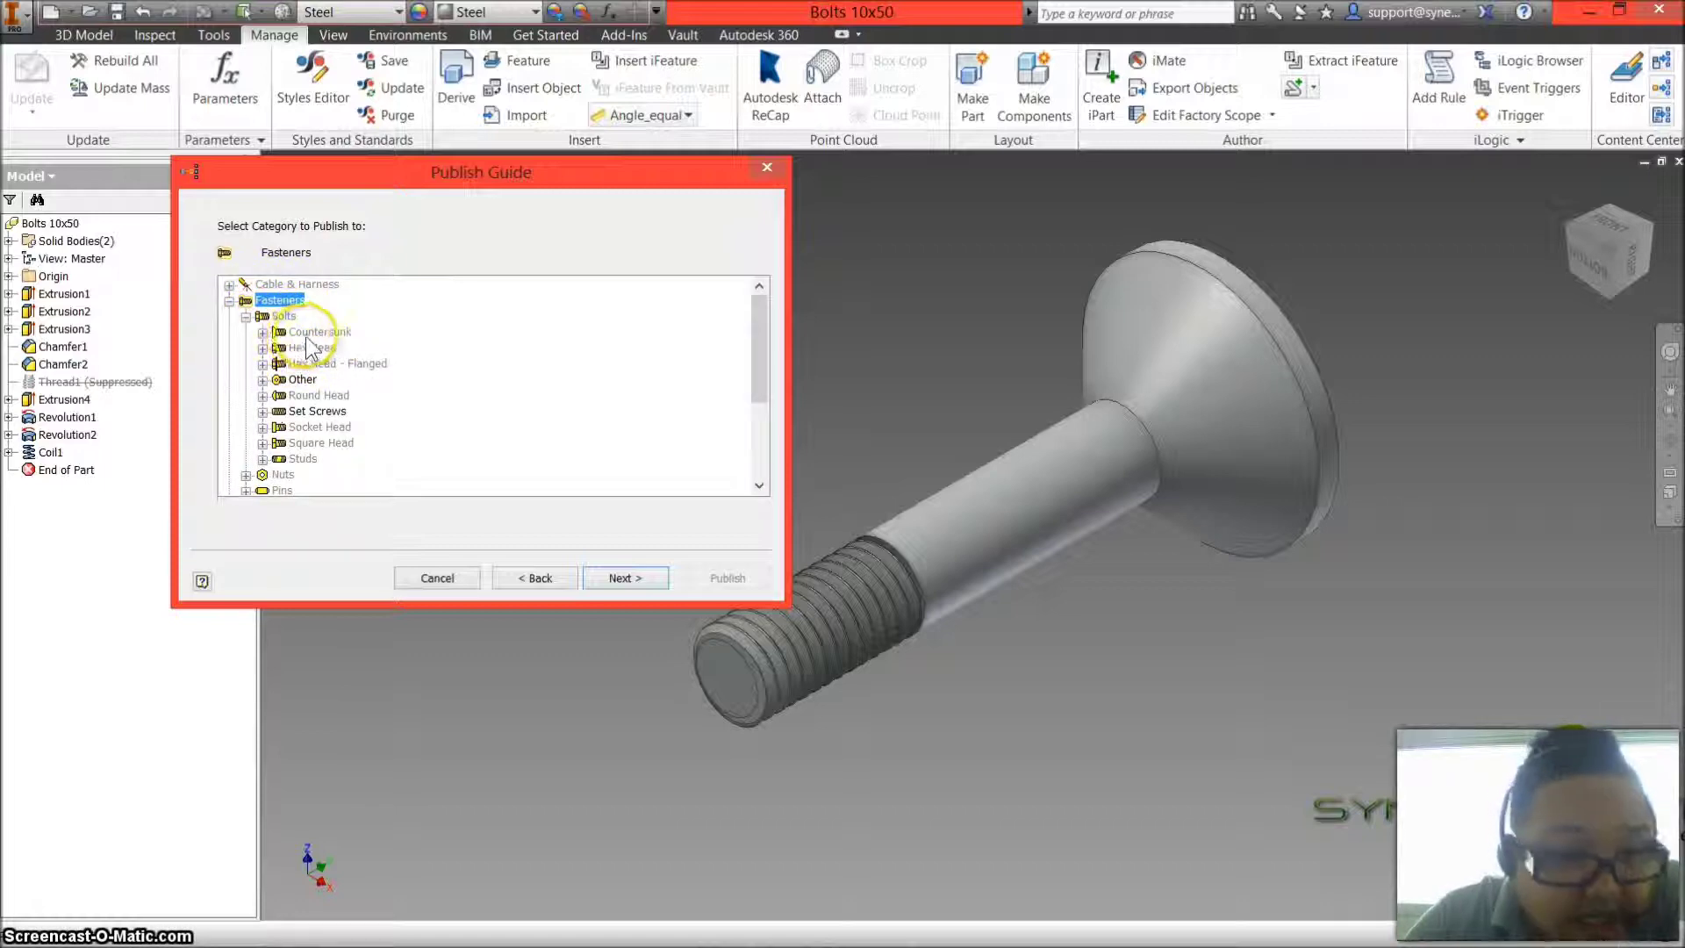
{"action": "left_click", "coordinate": [263, 332]}
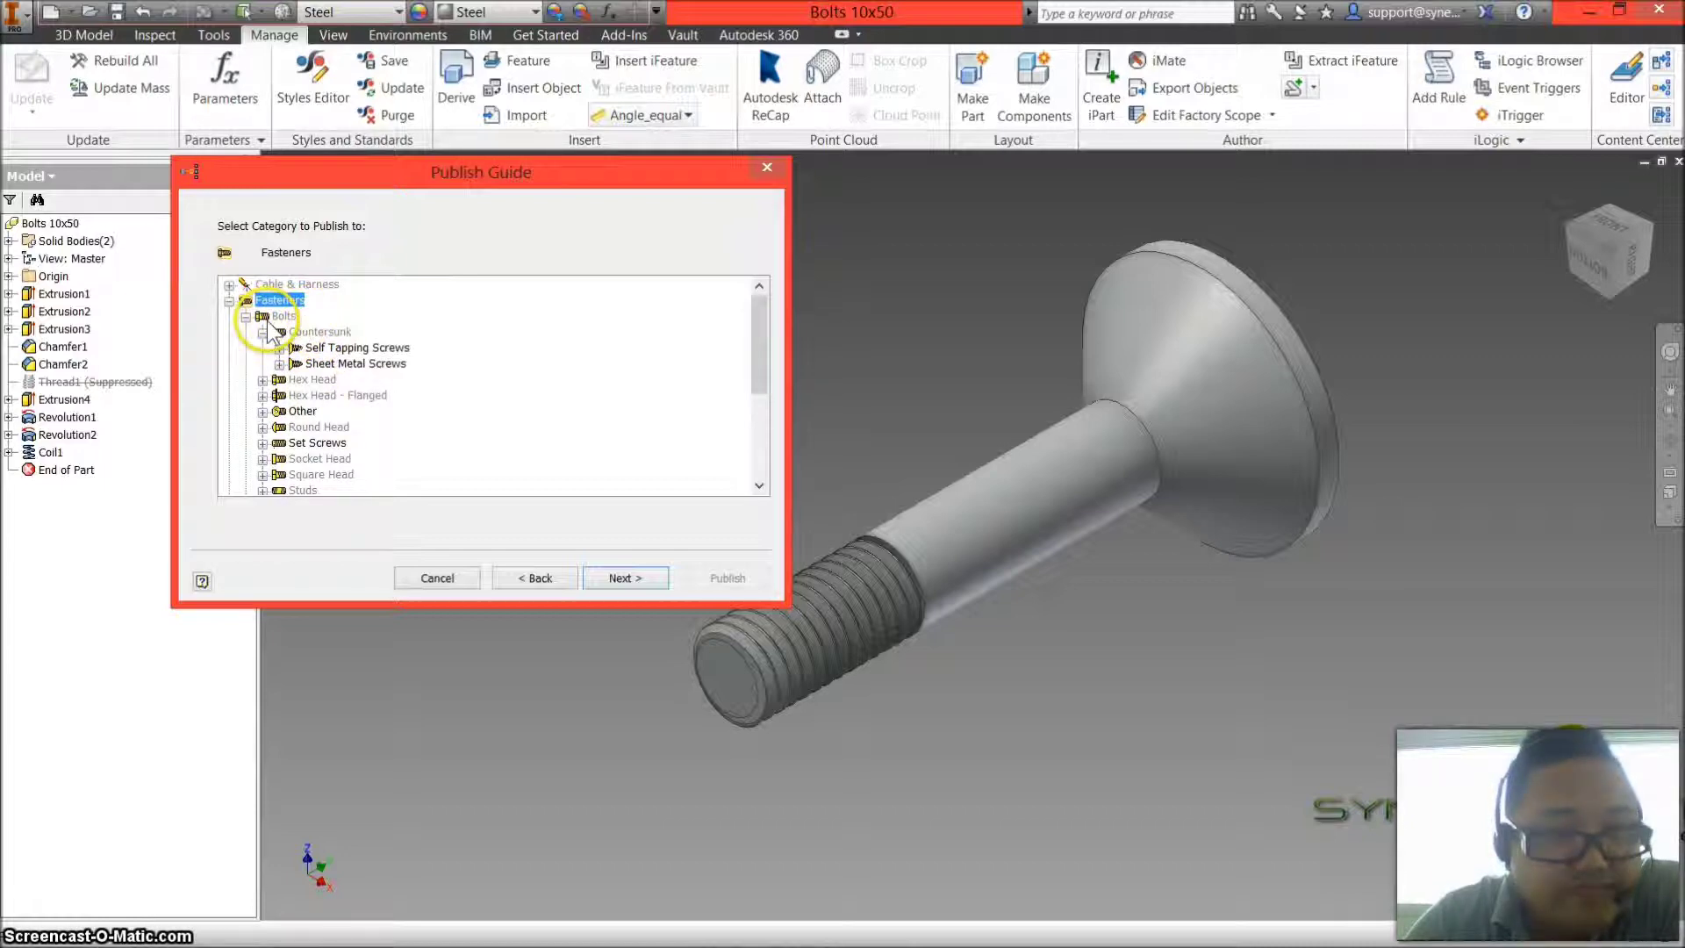
{"action": "left_click", "coordinate": [228, 300]}
{"action": "left_click", "coordinate": [612, 577]}
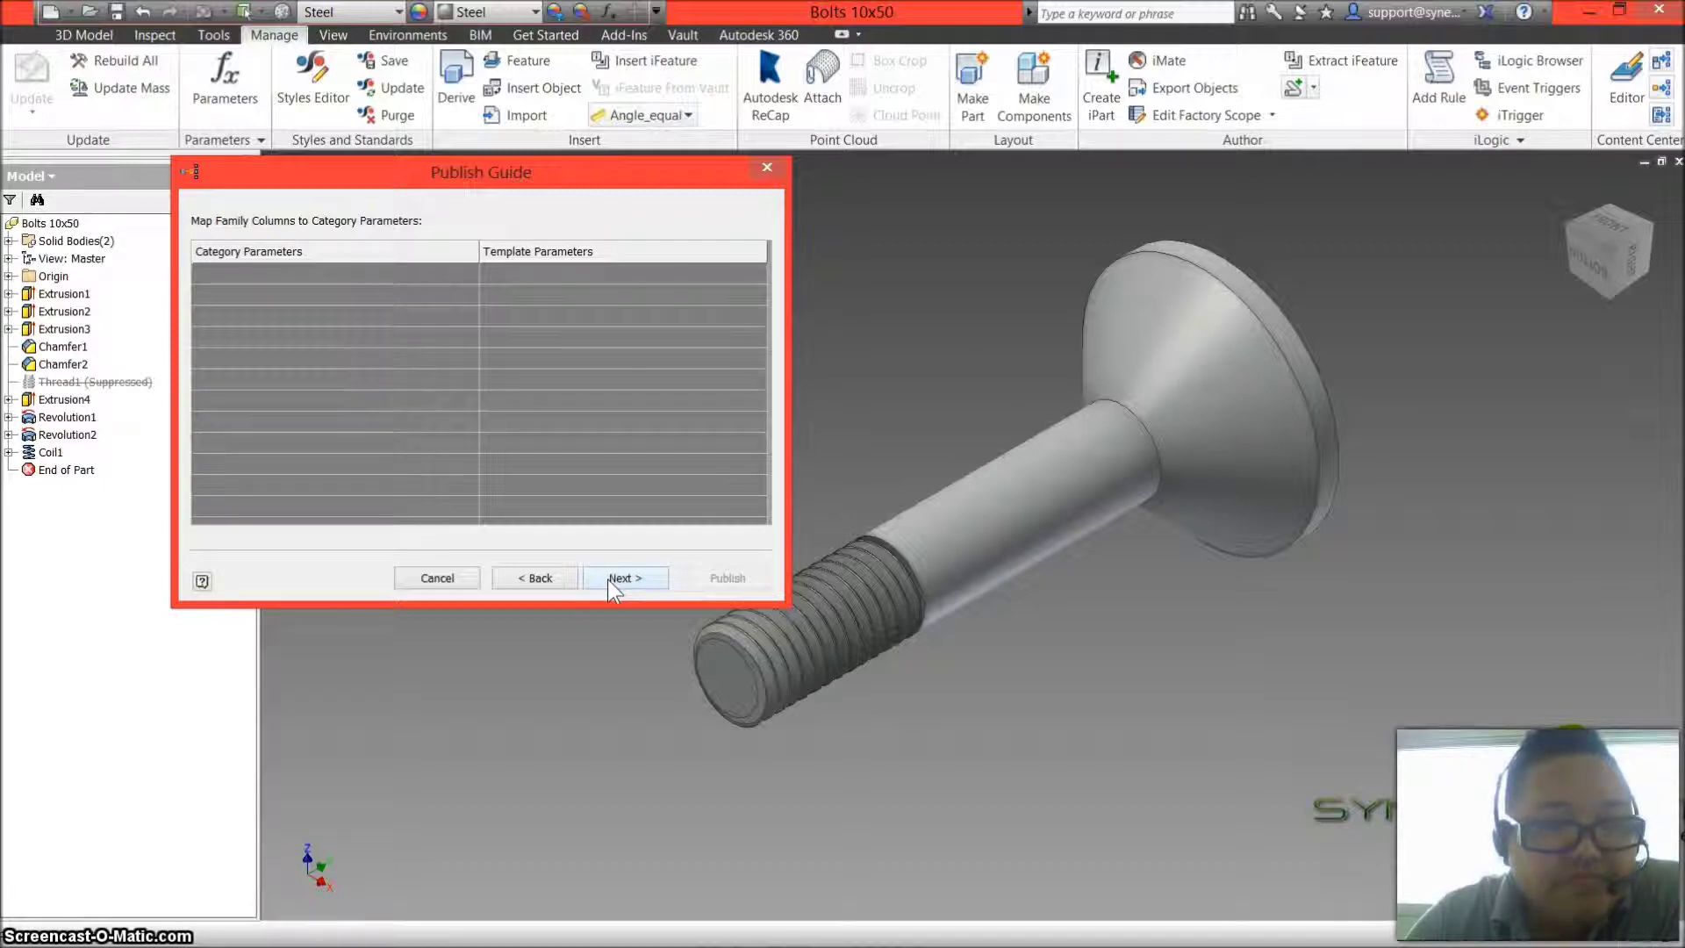
- Skip the category parameter mapping and define Material and Part Number as the family key columns
{"action": "left_click", "coordinate": [607, 579]}
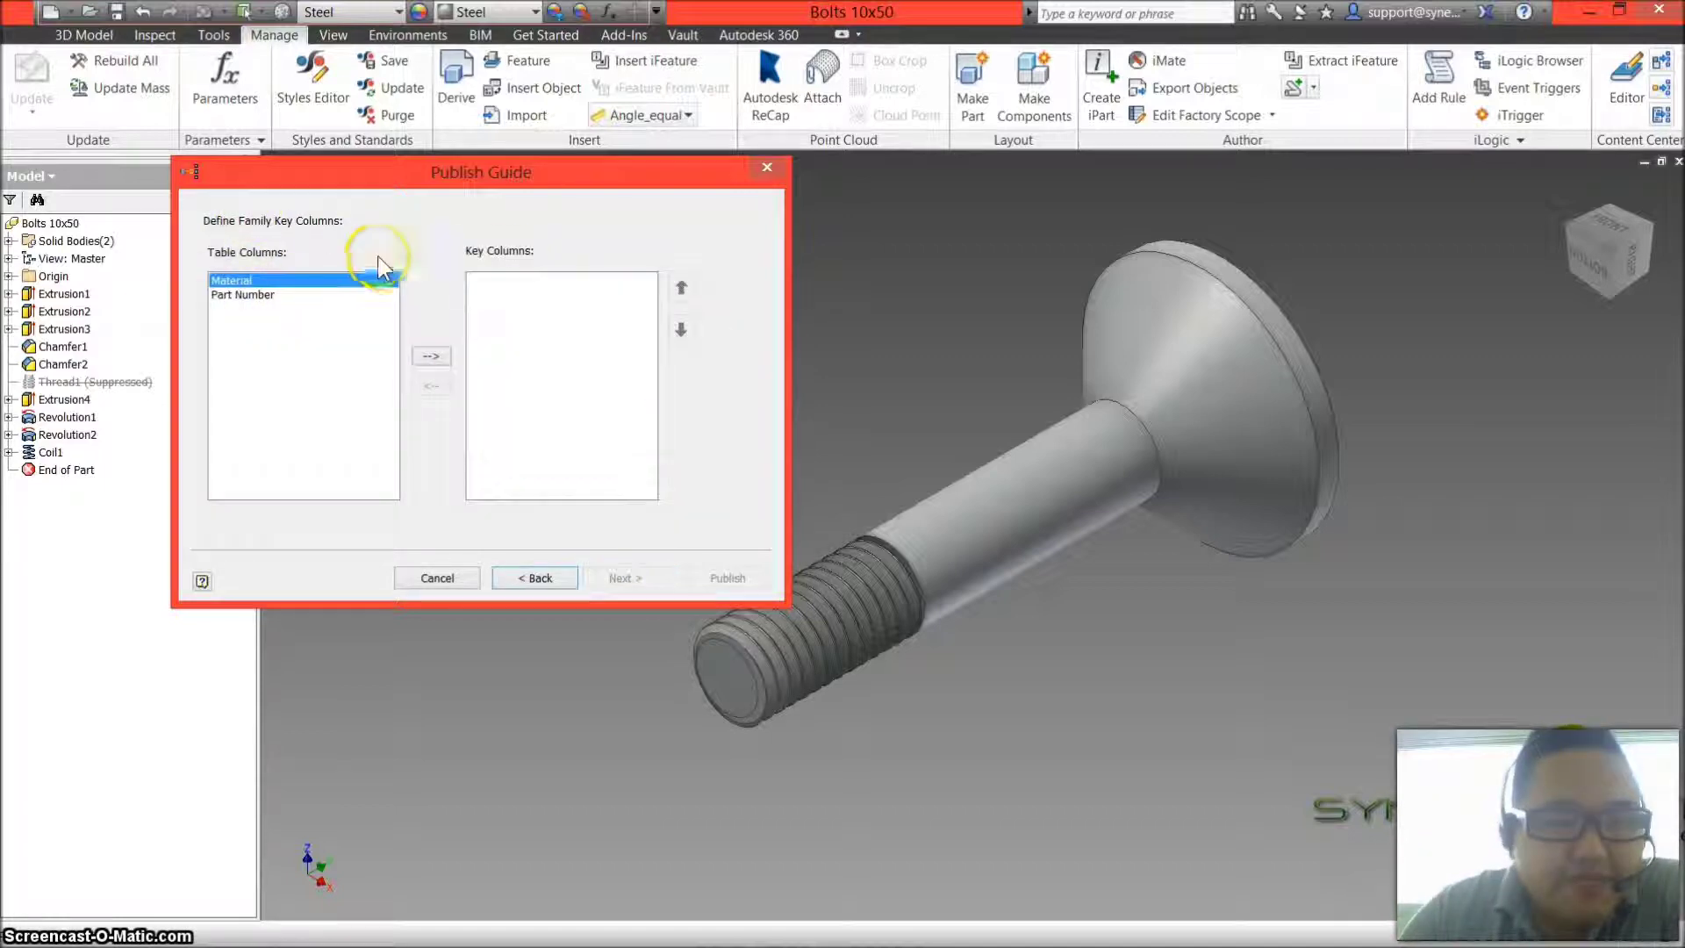
{"action": "left_click", "coordinate": [431, 355]}
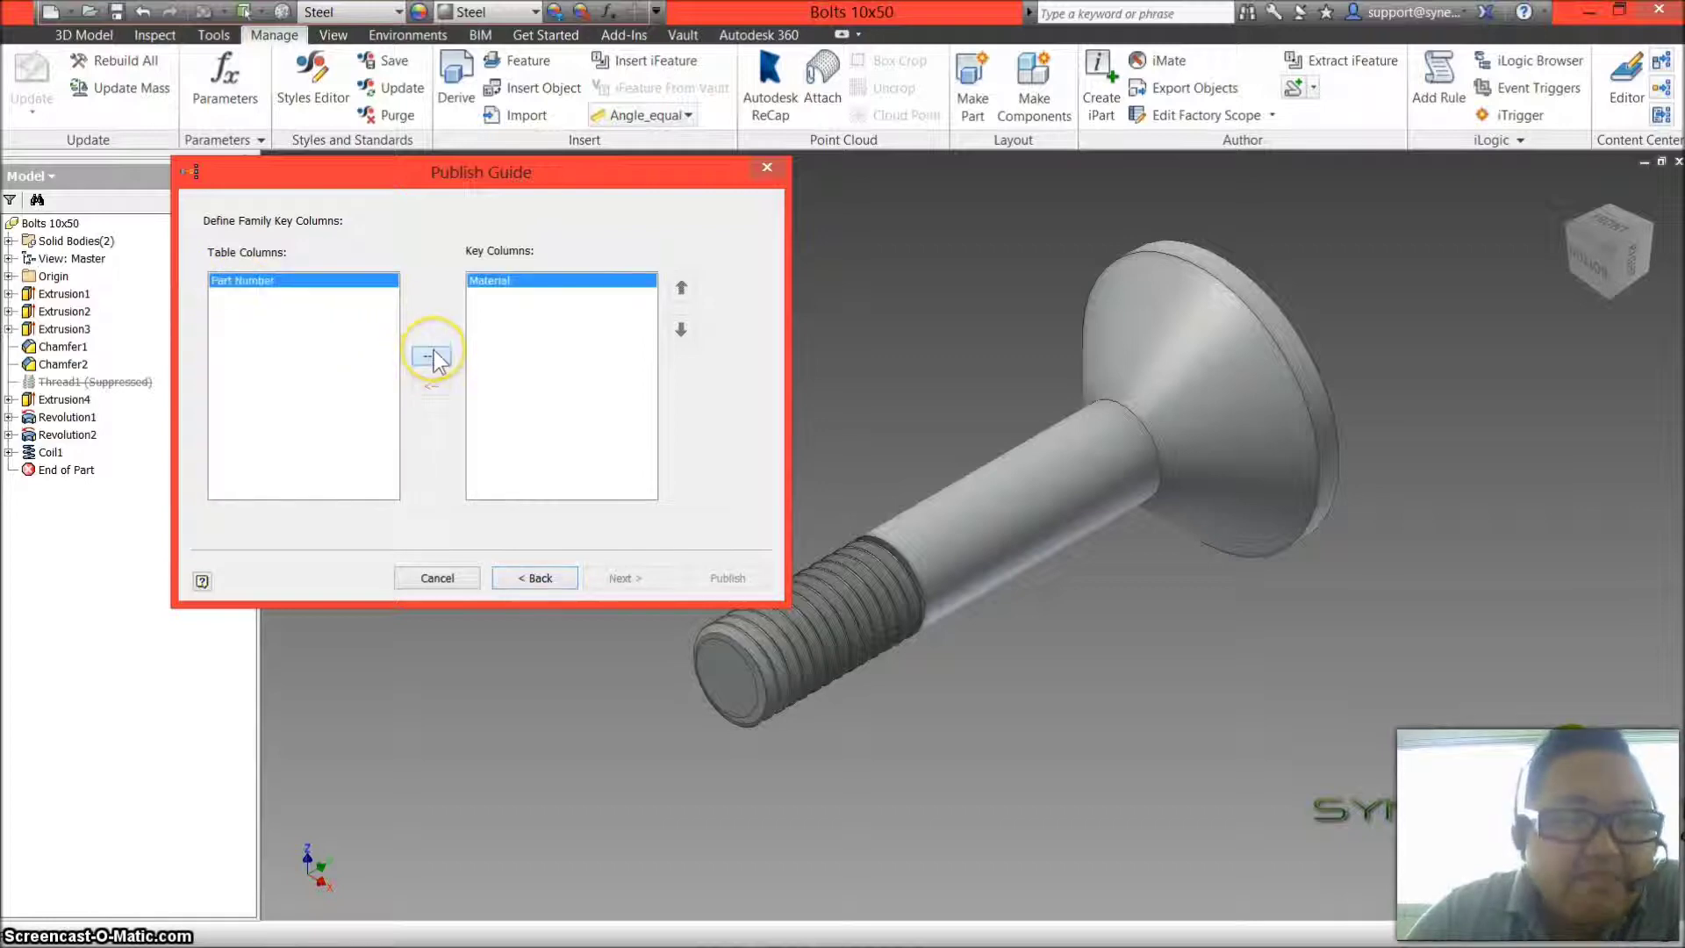
{"action": "left_click", "coordinate": [433, 353]}
{"action": "left_click", "coordinate": [625, 582]}
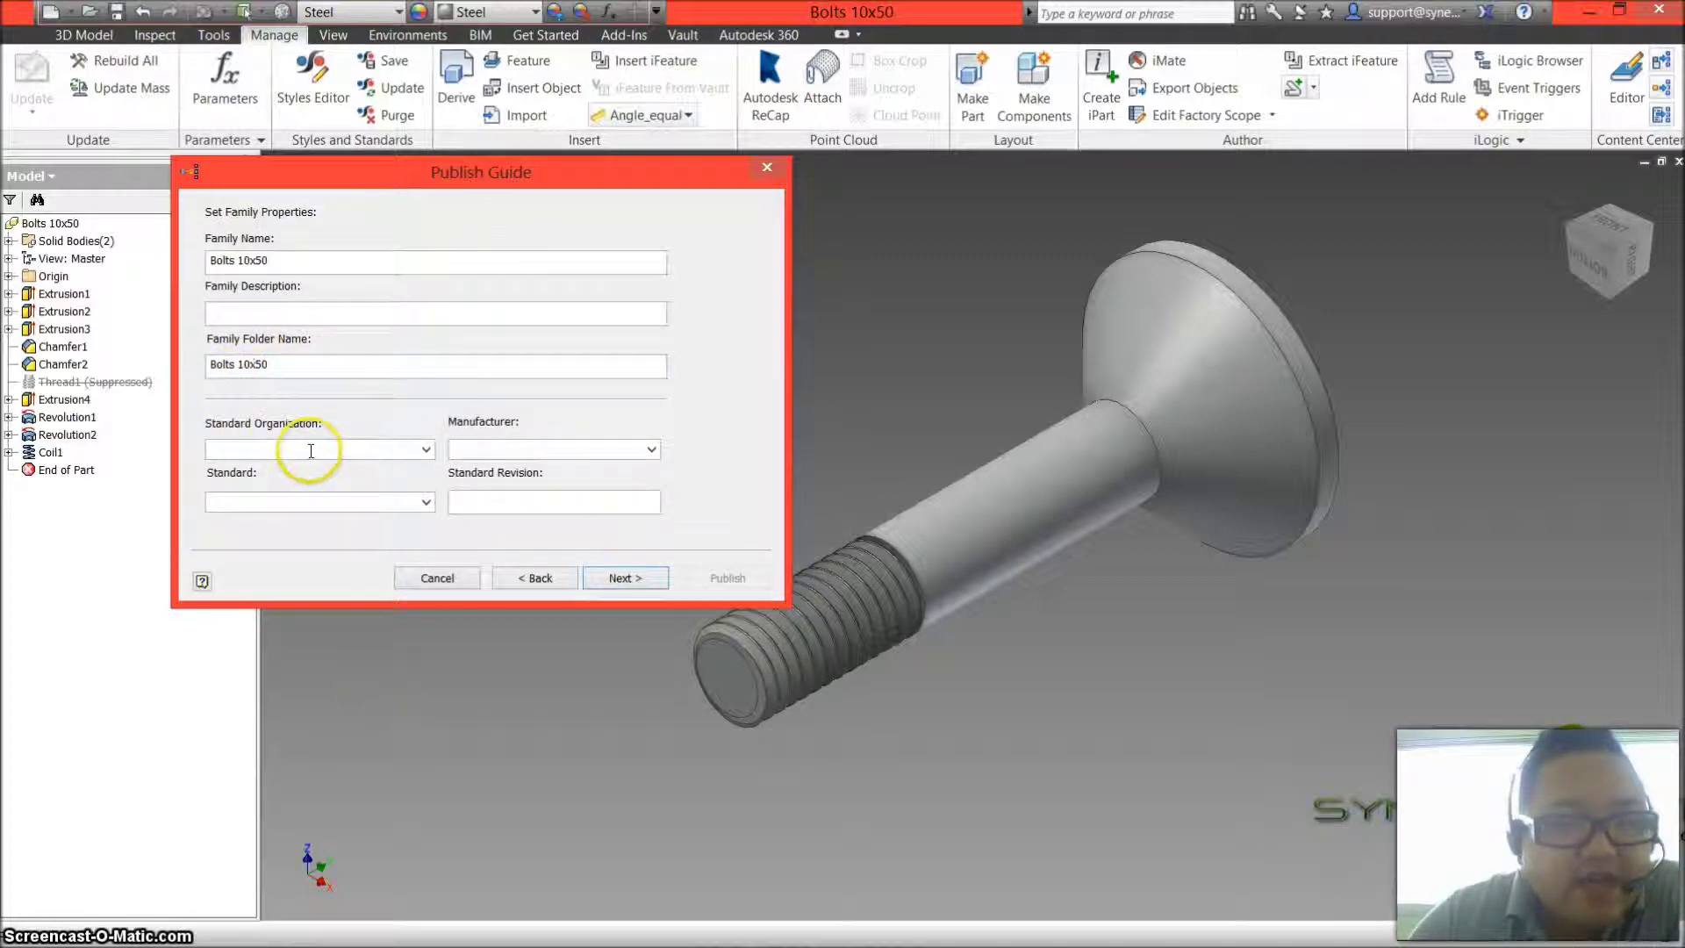
- Set the family's standard to ABC, keep the default thumbnail image, and publish the bolt to the library
{"action": "left_click", "coordinate": [304, 503]}
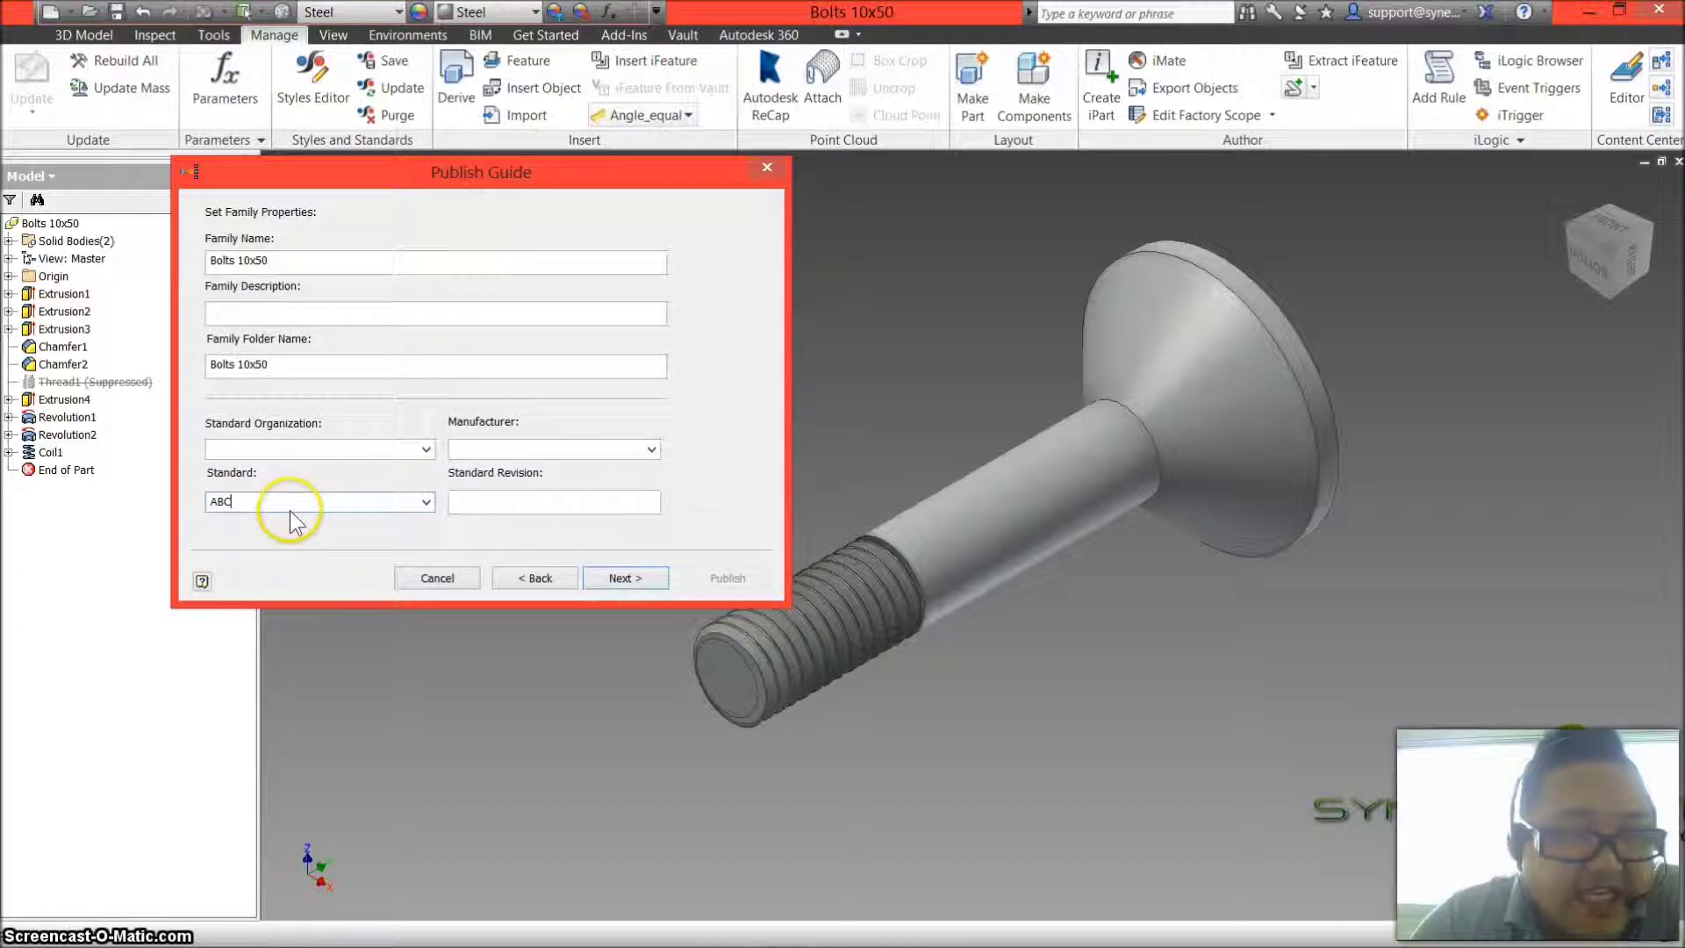
{"action": "left_click", "coordinate": [275, 362]}
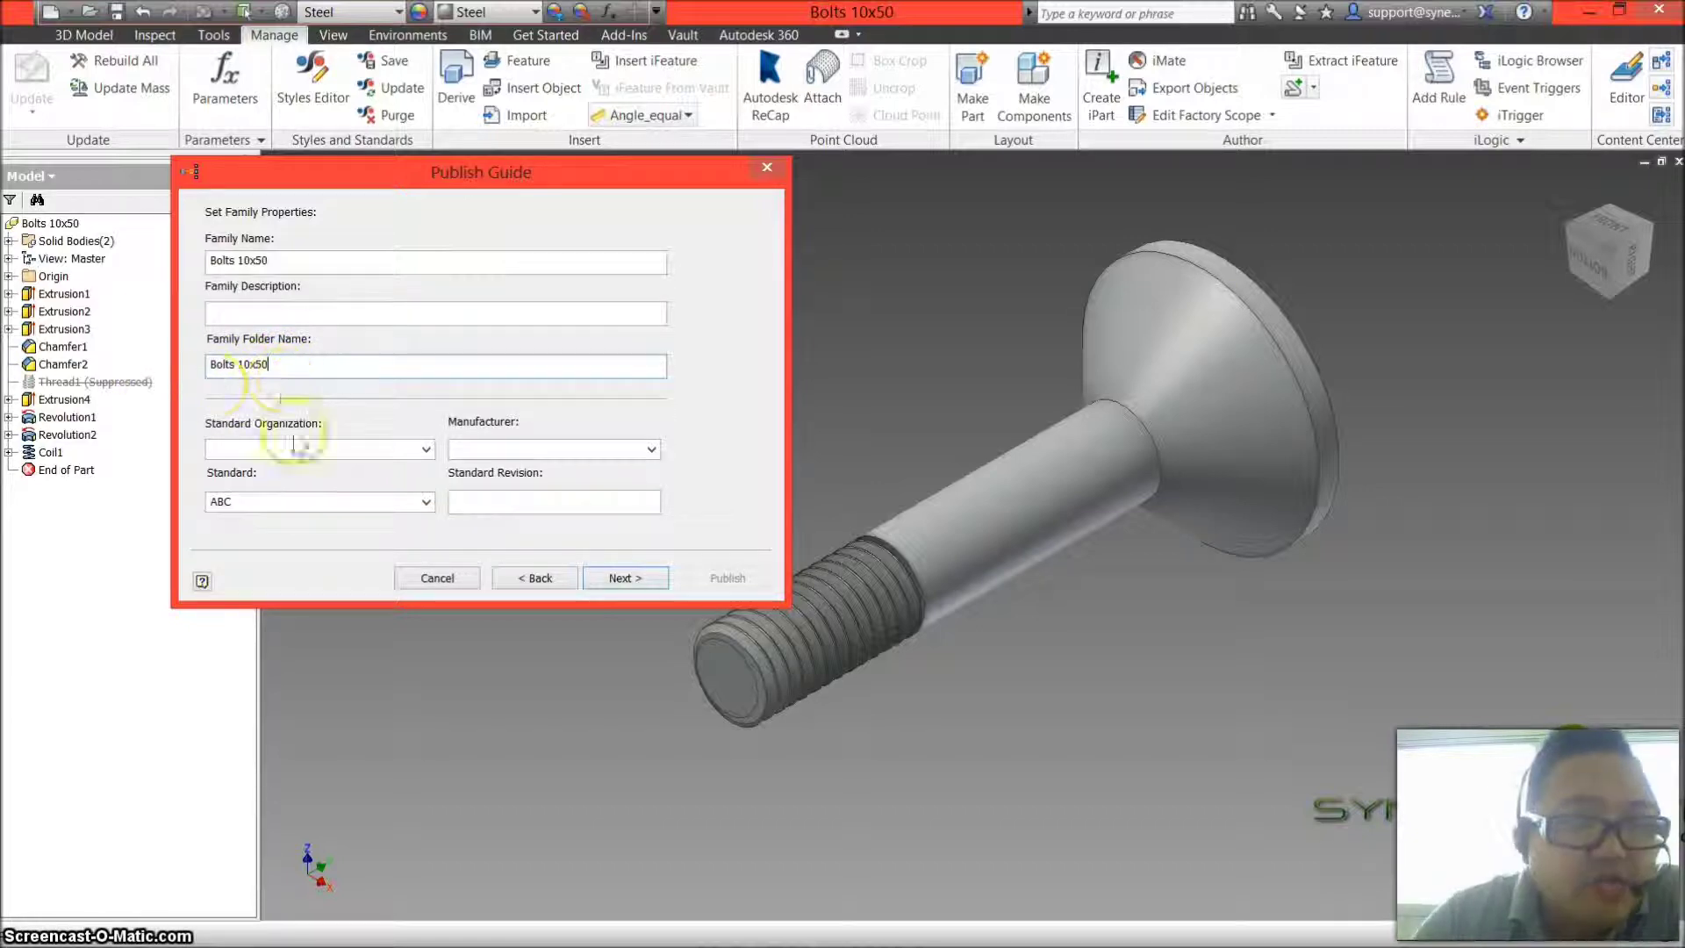
{"action": "left_click", "coordinate": [625, 579]}
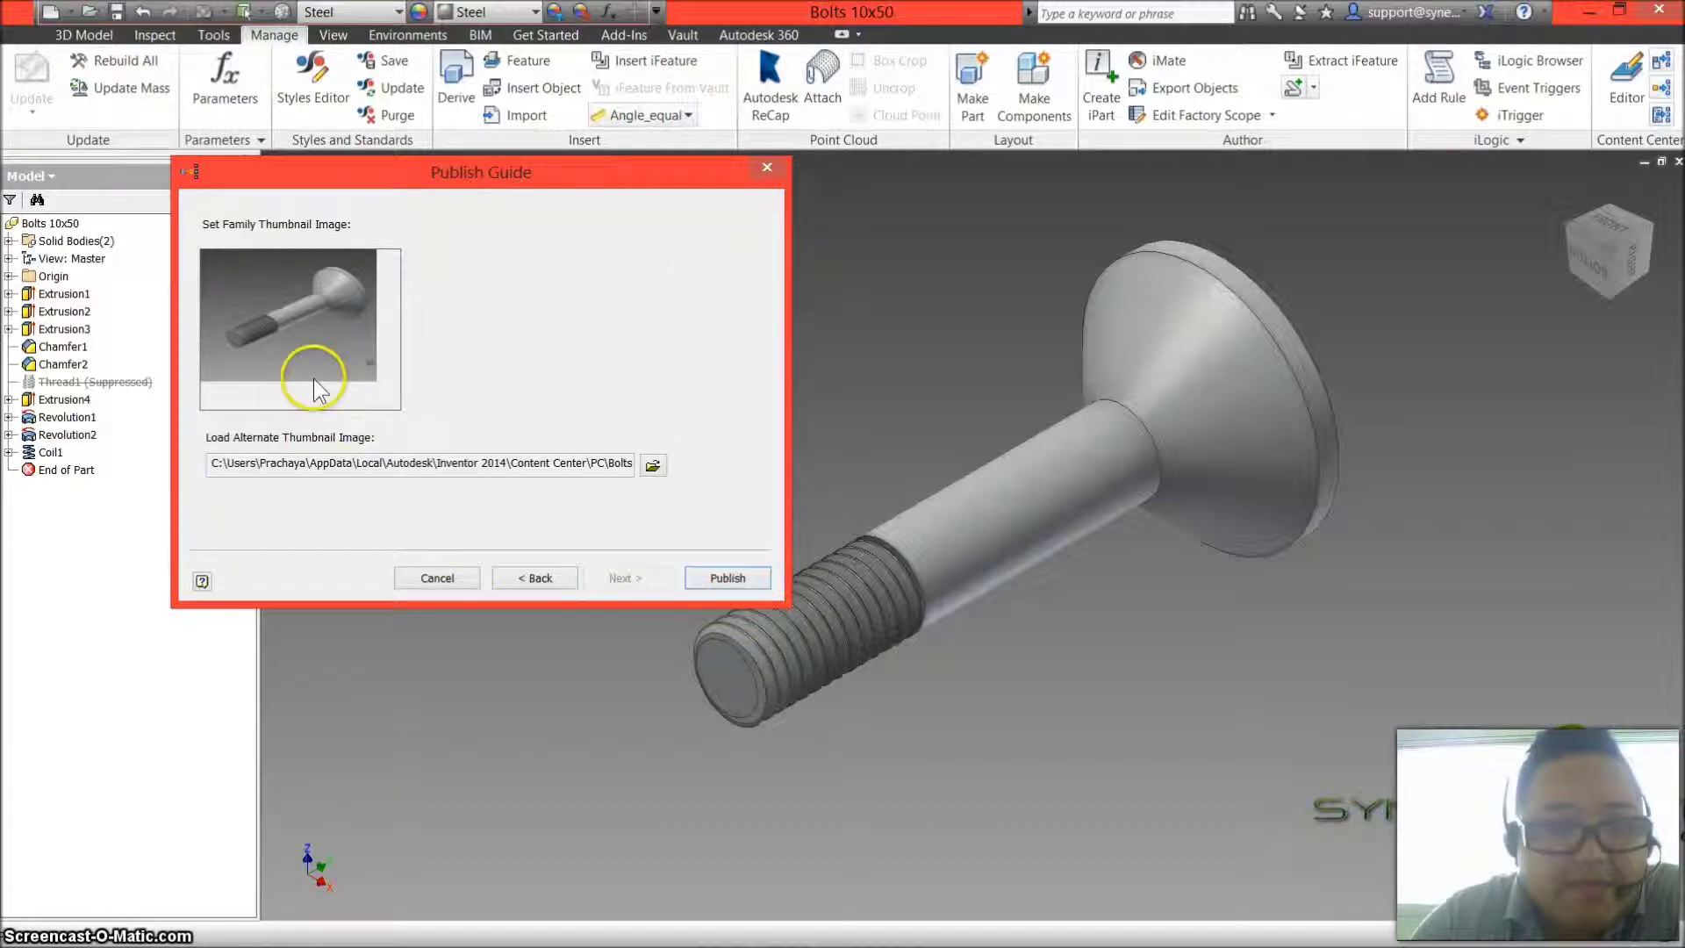
{"action": "left_click", "coordinate": [736, 578]}
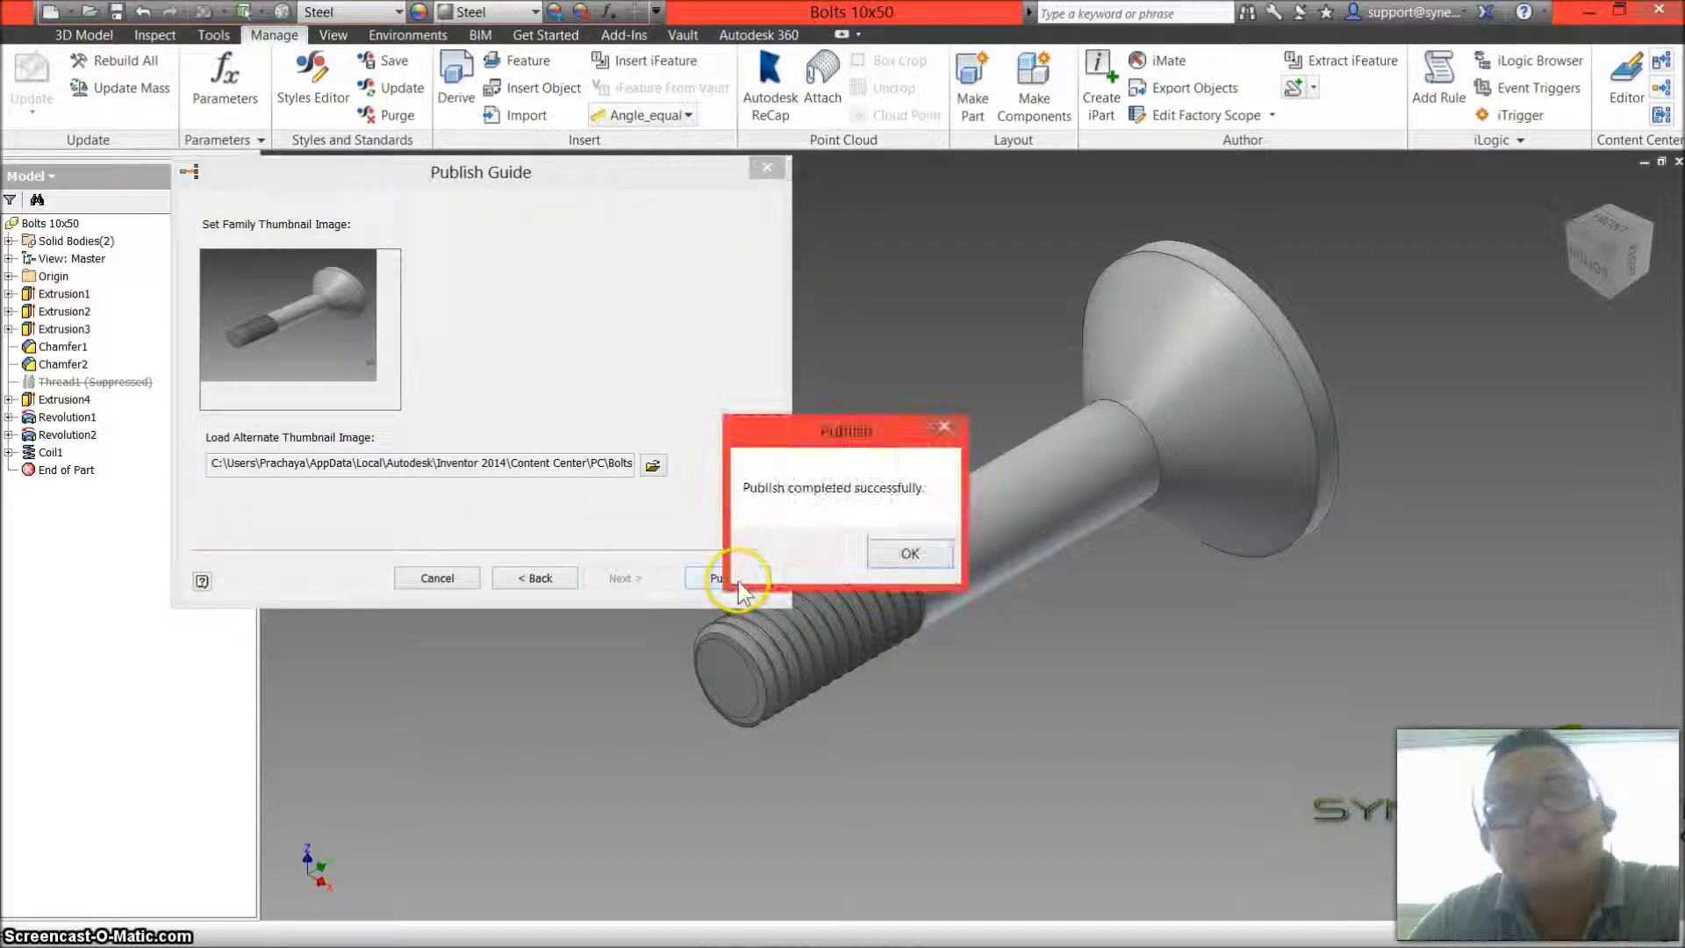
{"action": "left_click", "coordinate": [910, 555]}
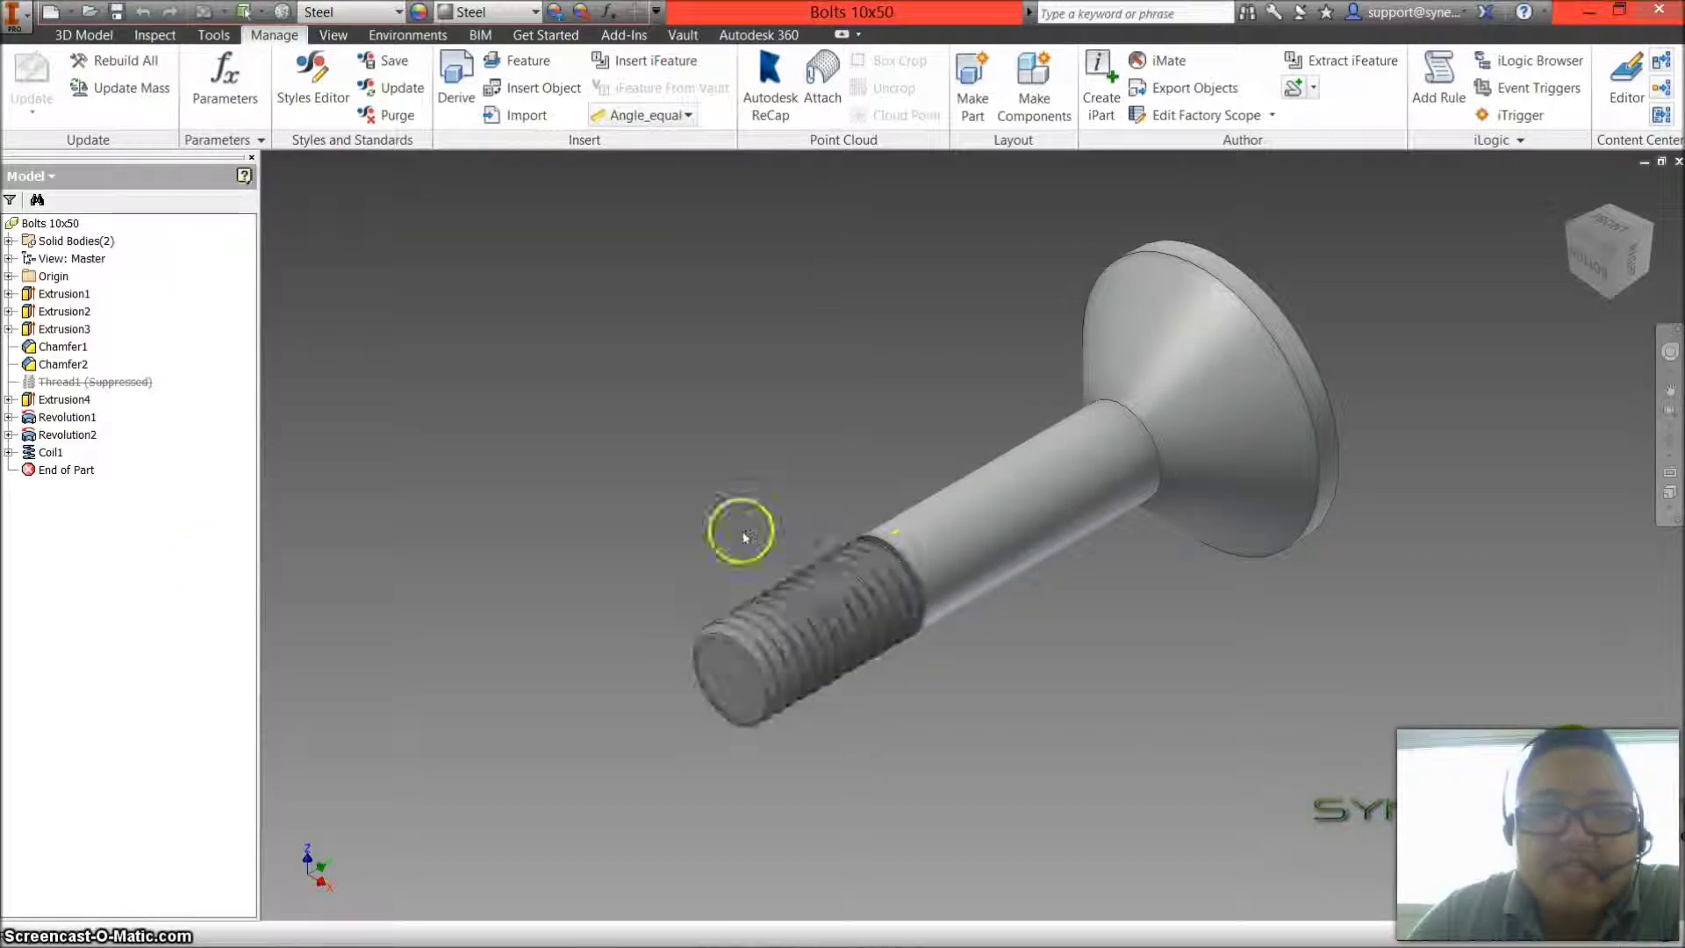
- Close the bolt part, create an assembly from the Standard.iam template, and start placing a component from the Content Center
{"action": "left_click", "coordinate": [1678, 161]}
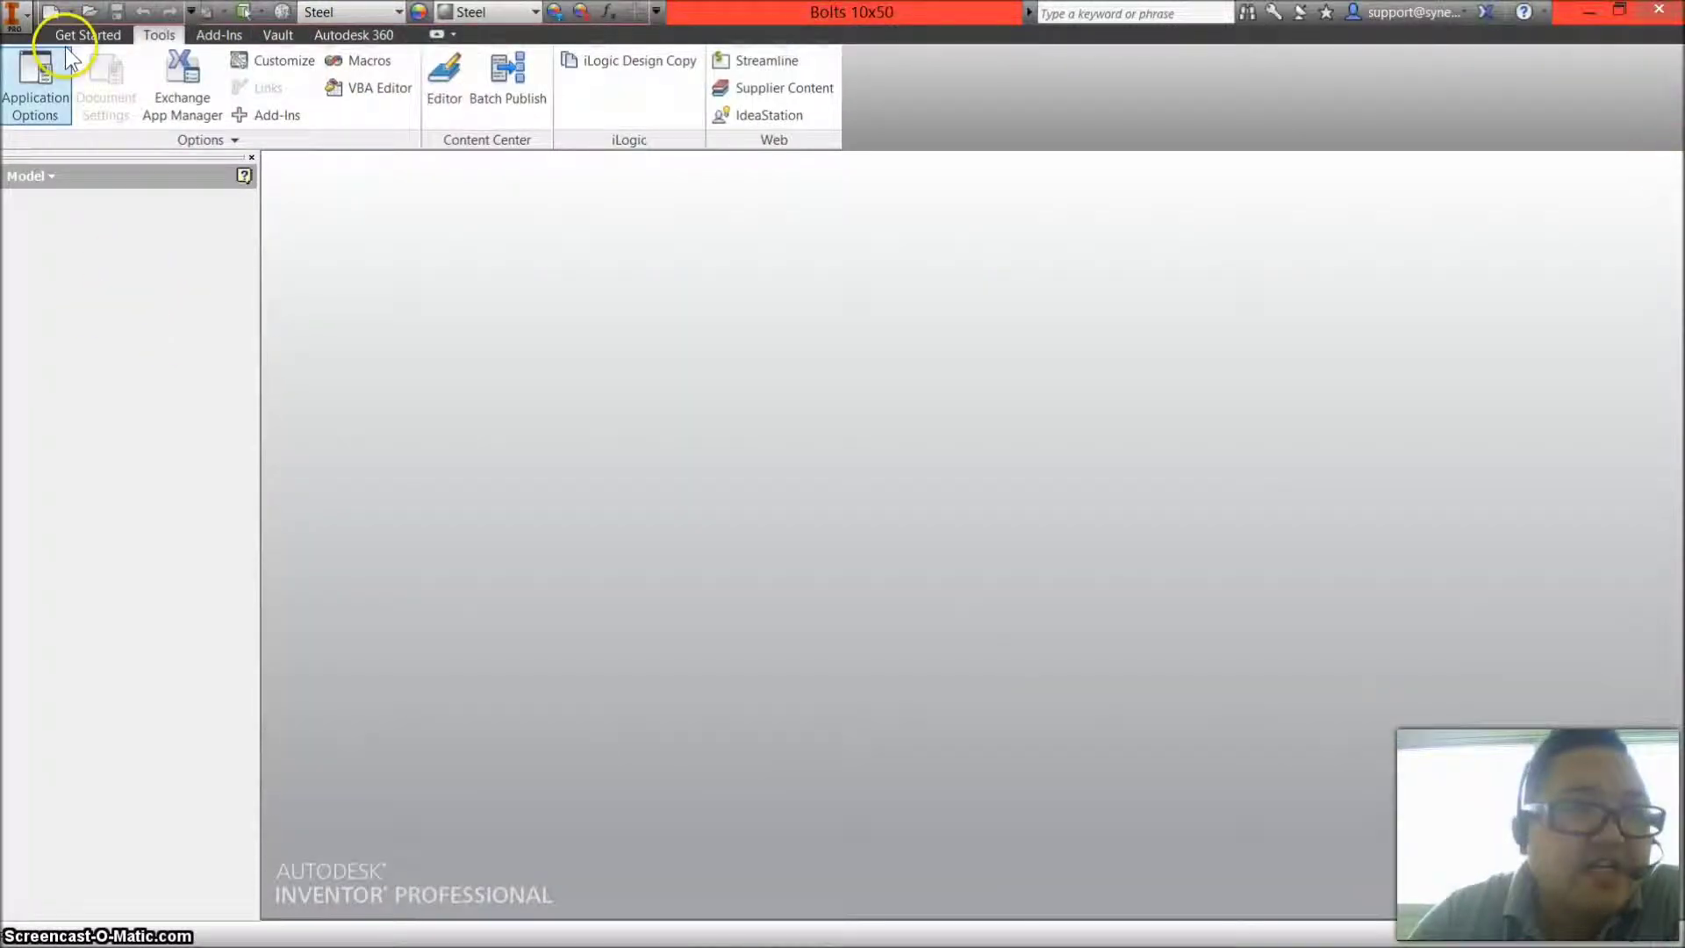
{"action": "left_click", "coordinate": [50, 11]}
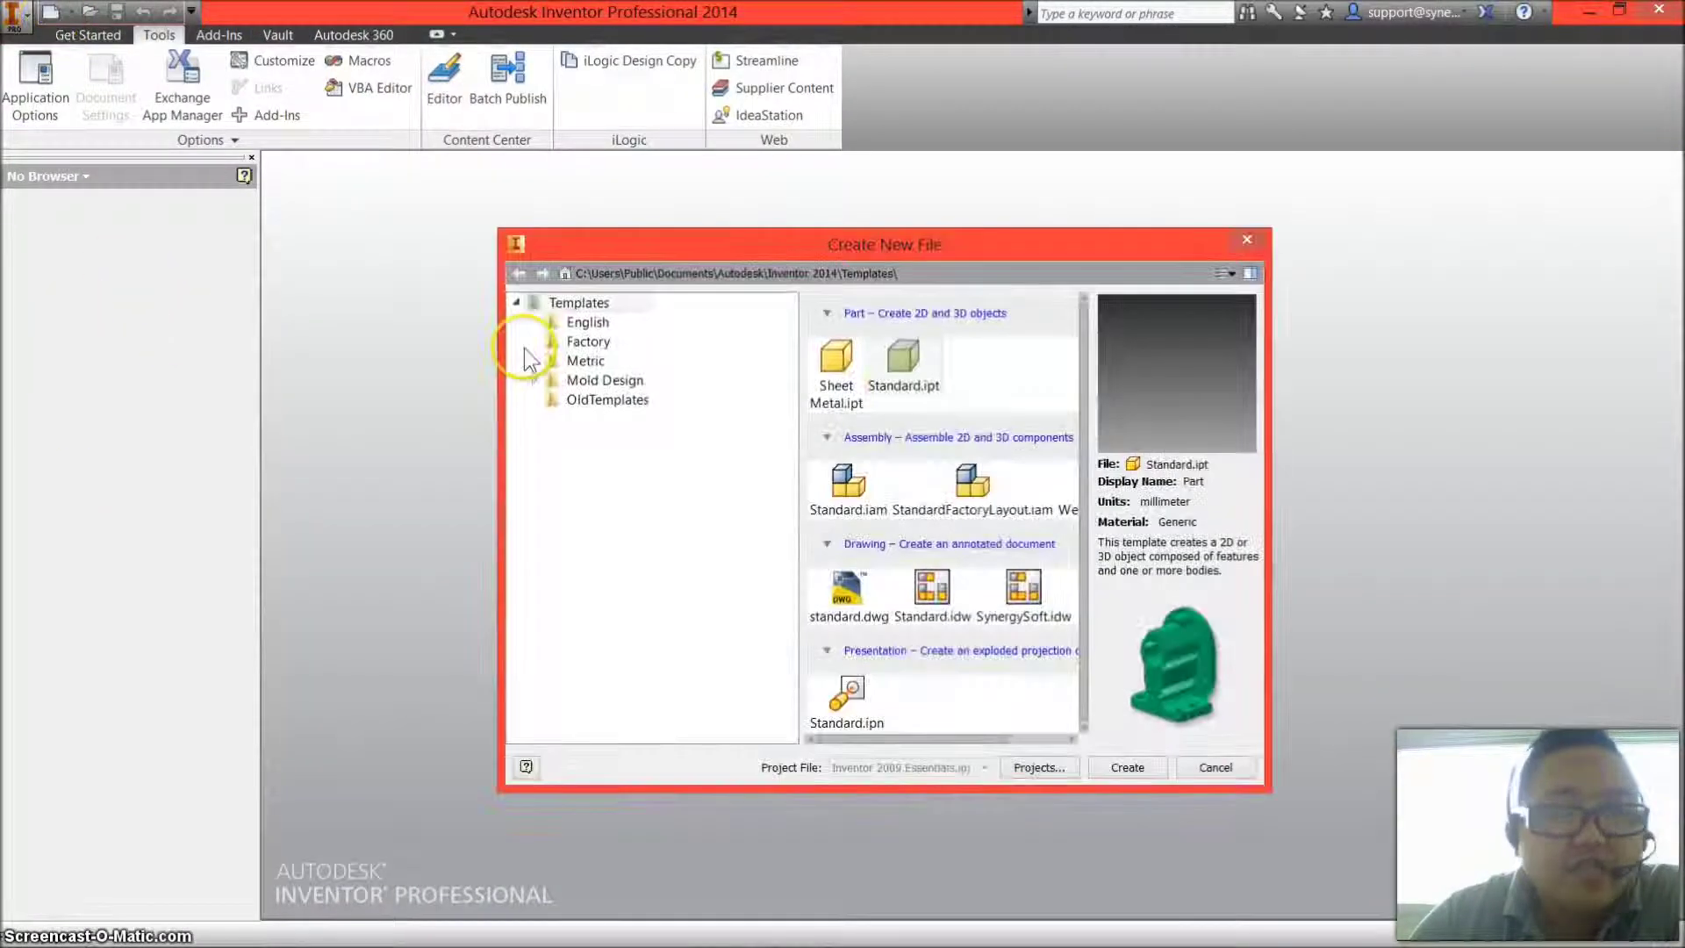
{"action": "left_click", "coordinate": [849, 491]}
{"action": "left_click", "coordinate": [1130, 768]}
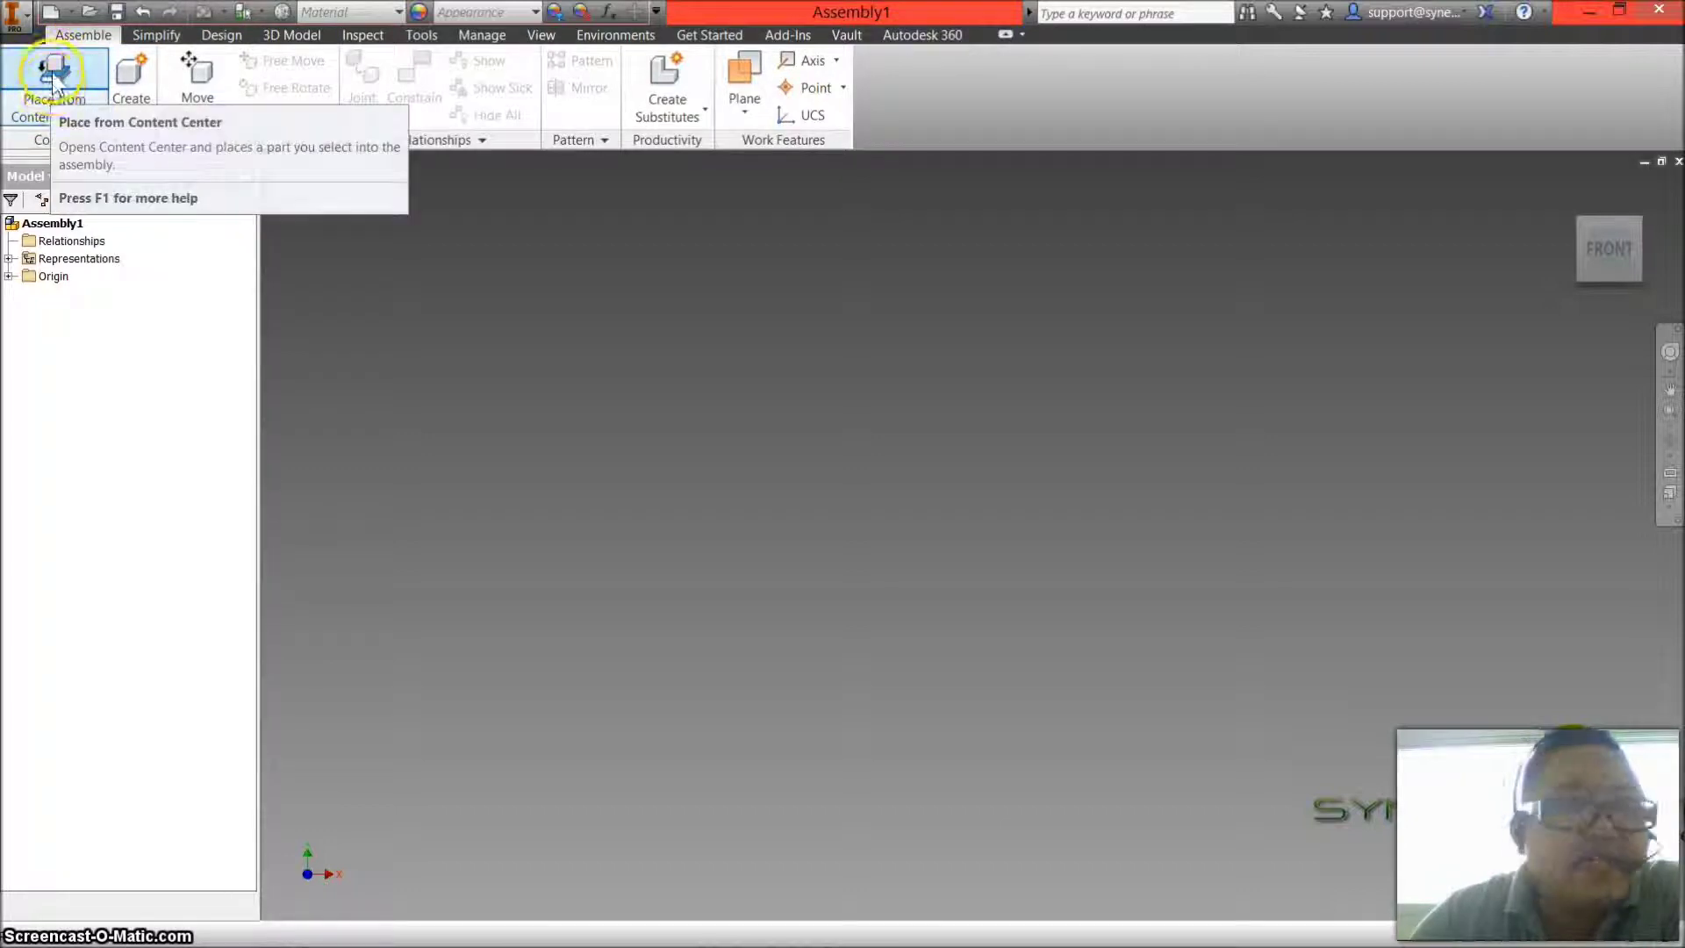
{"action": "left_click", "coordinate": [55, 80]}
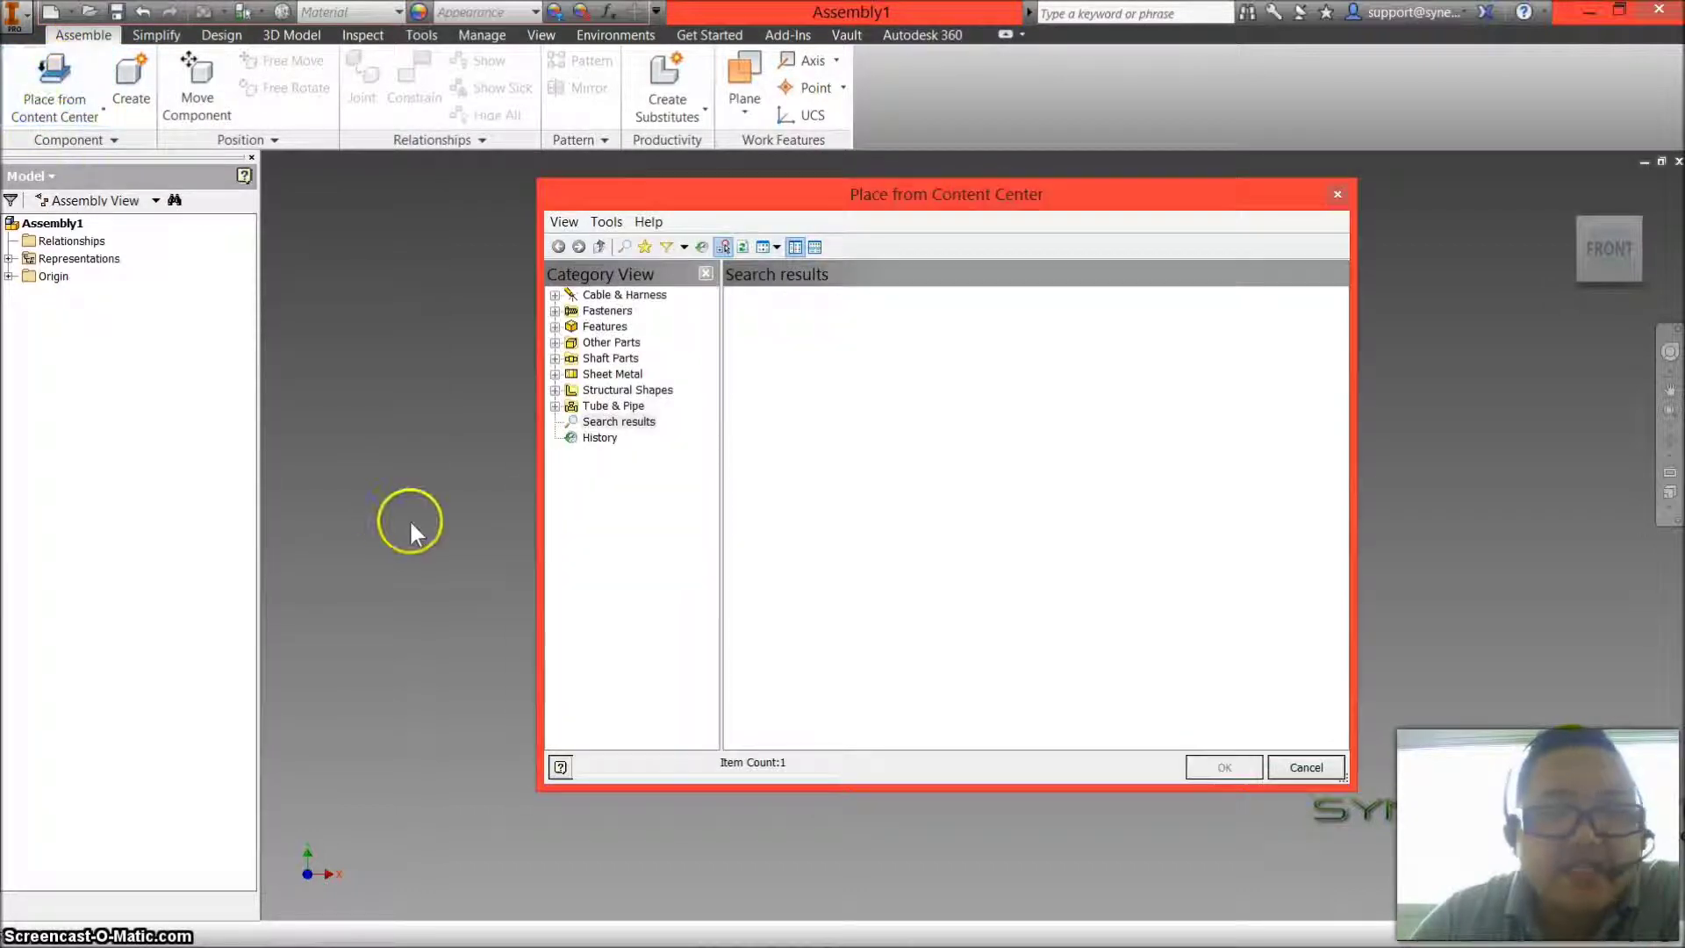
- Choose the Bolts 10x50 part from the Fasteners category and accept its Steel member as a standard part
{"action": "left_click", "coordinate": [572, 311]}
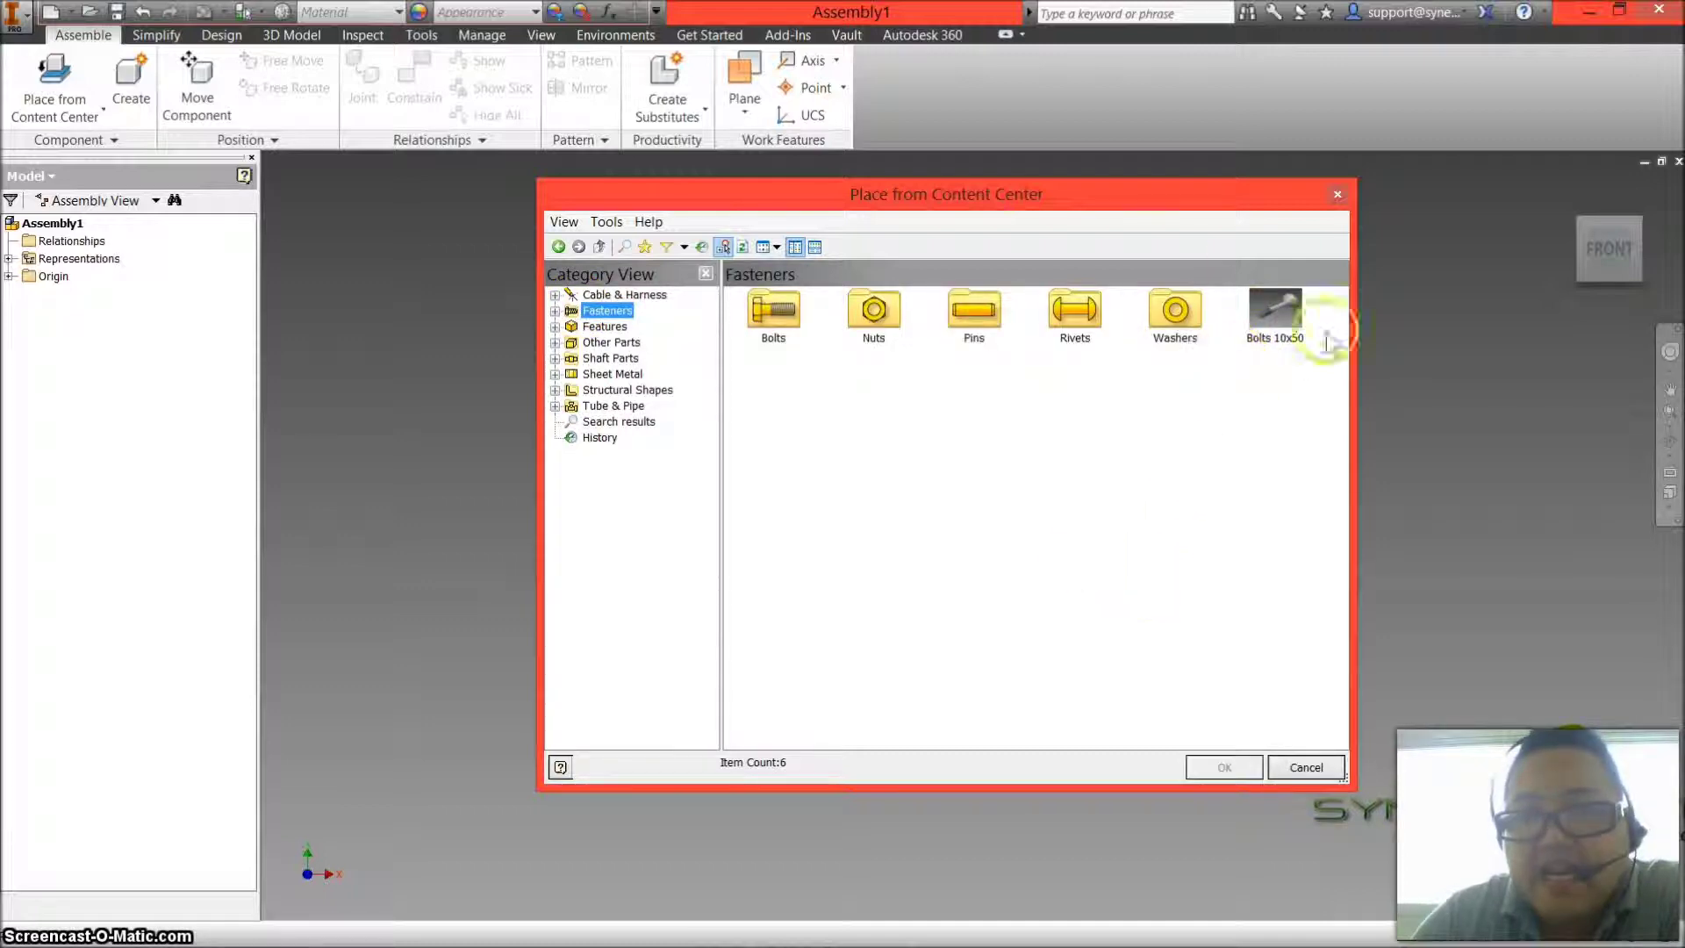
{"action": "left_click", "coordinate": [1289, 303]}
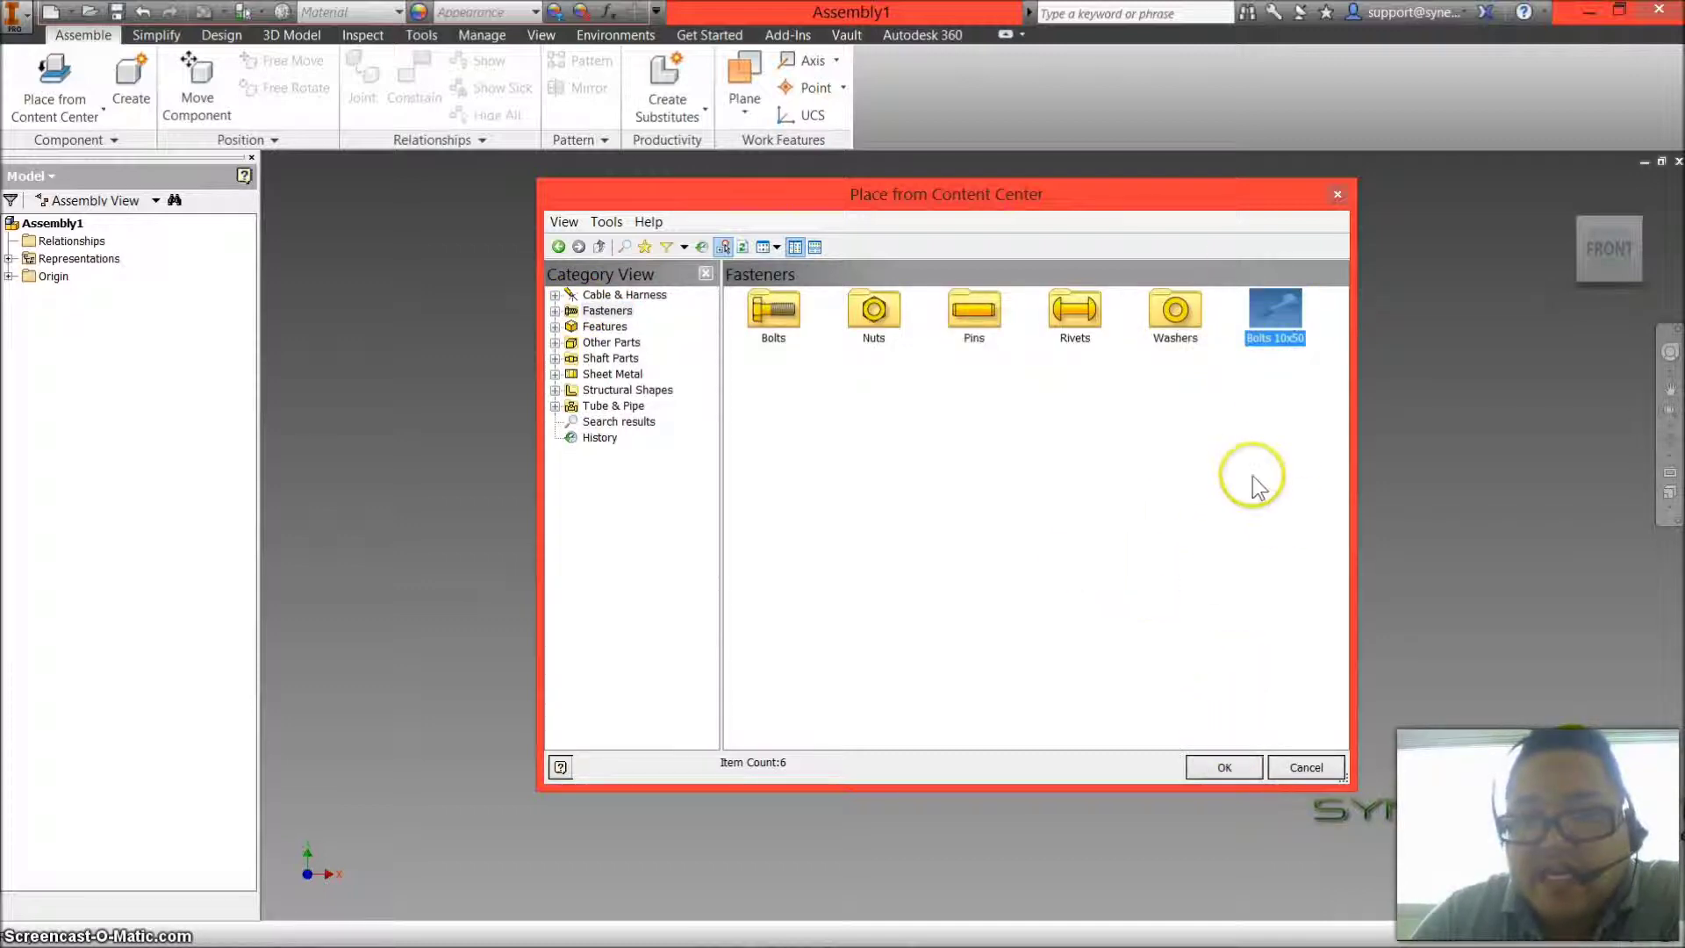
{"action": "left_click", "coordinate": [1232, 776]}
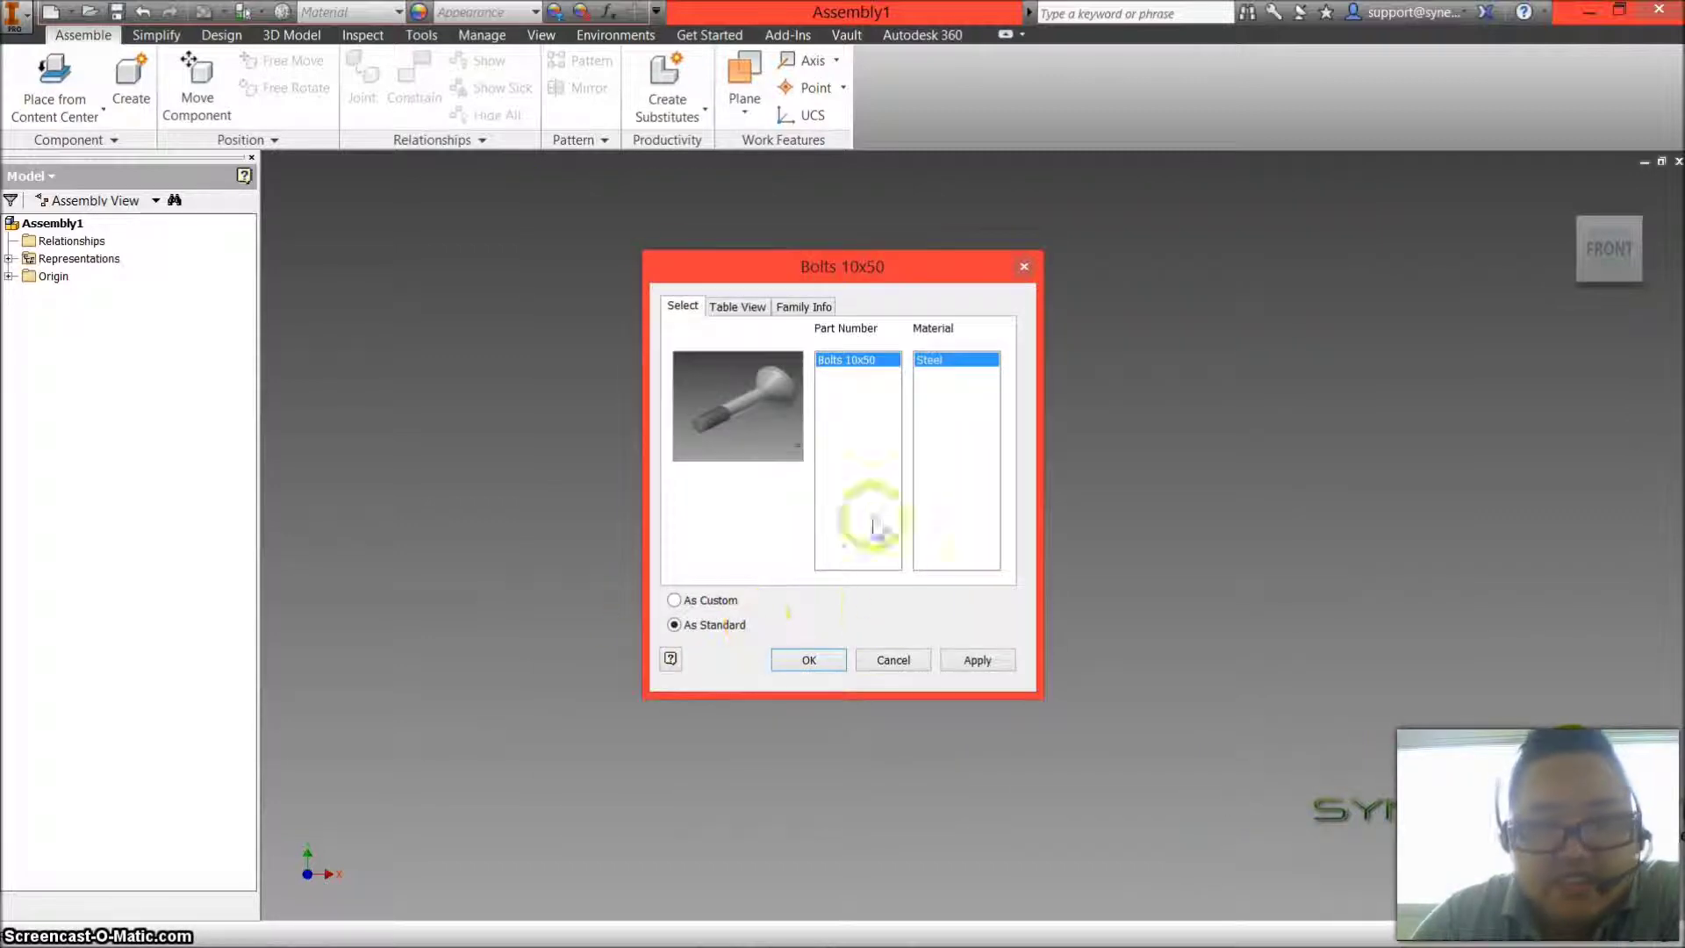
{"action": "left_click", "coordinate": [809, 659]}
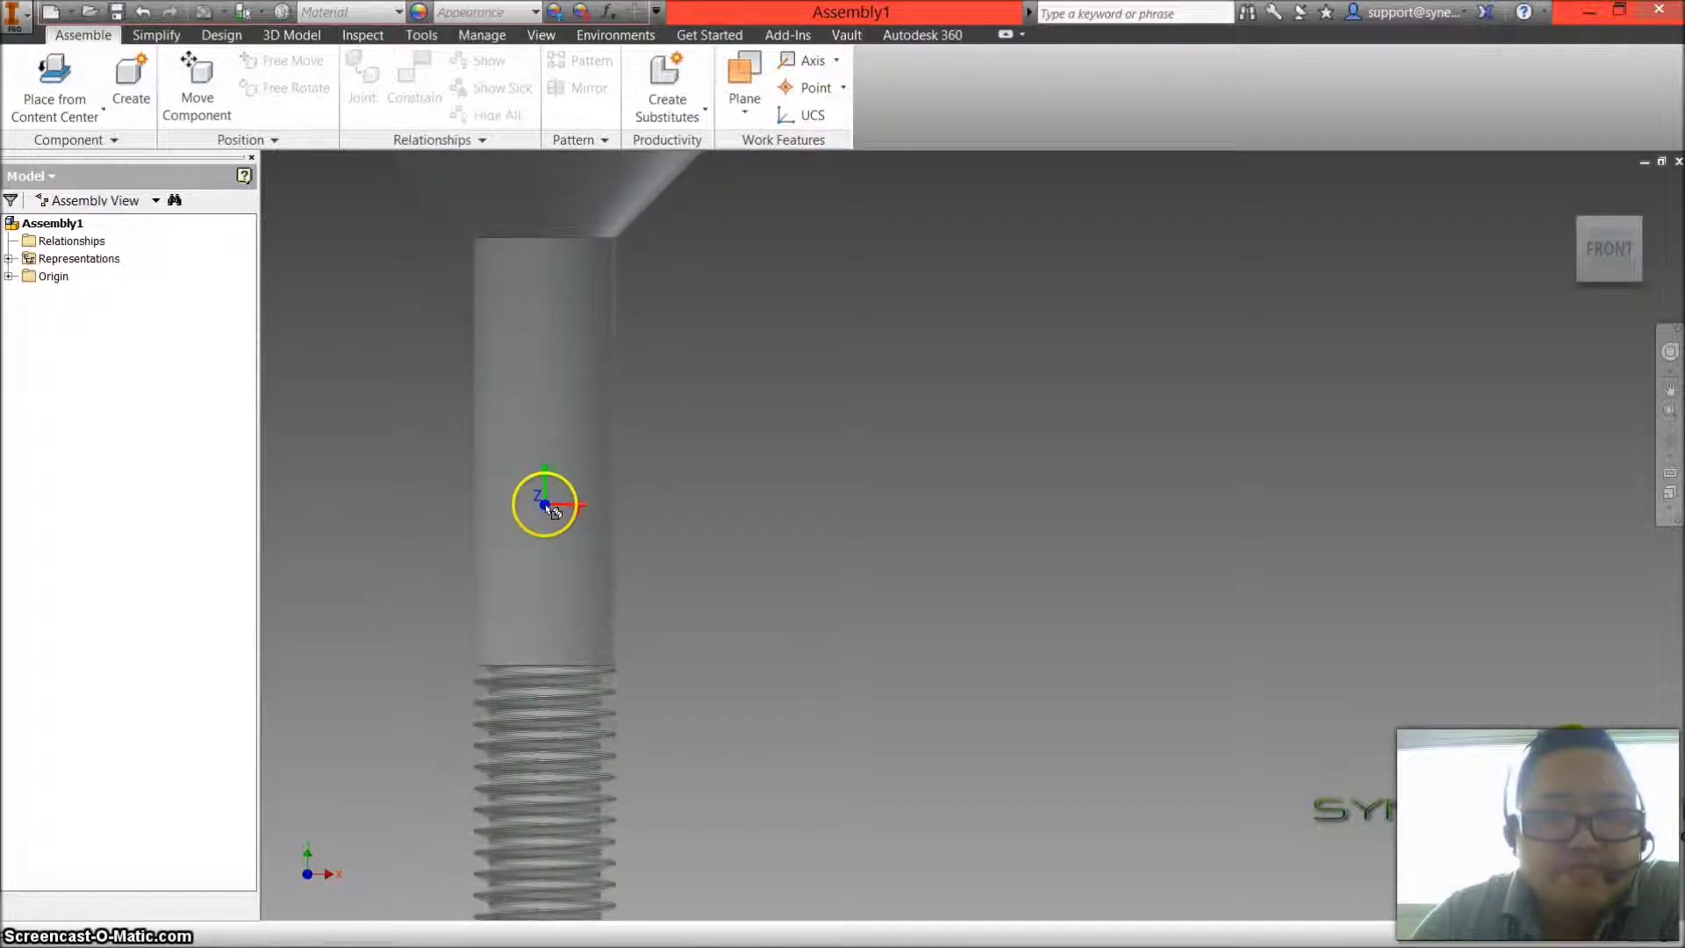
- Place three instances of the Bolts 10x50 part side by side in the assembly and end the placement
{"action": "left_click", "coordinate": [545, 505]}
{"action": "left_click", "coordinate": [579, 447]}
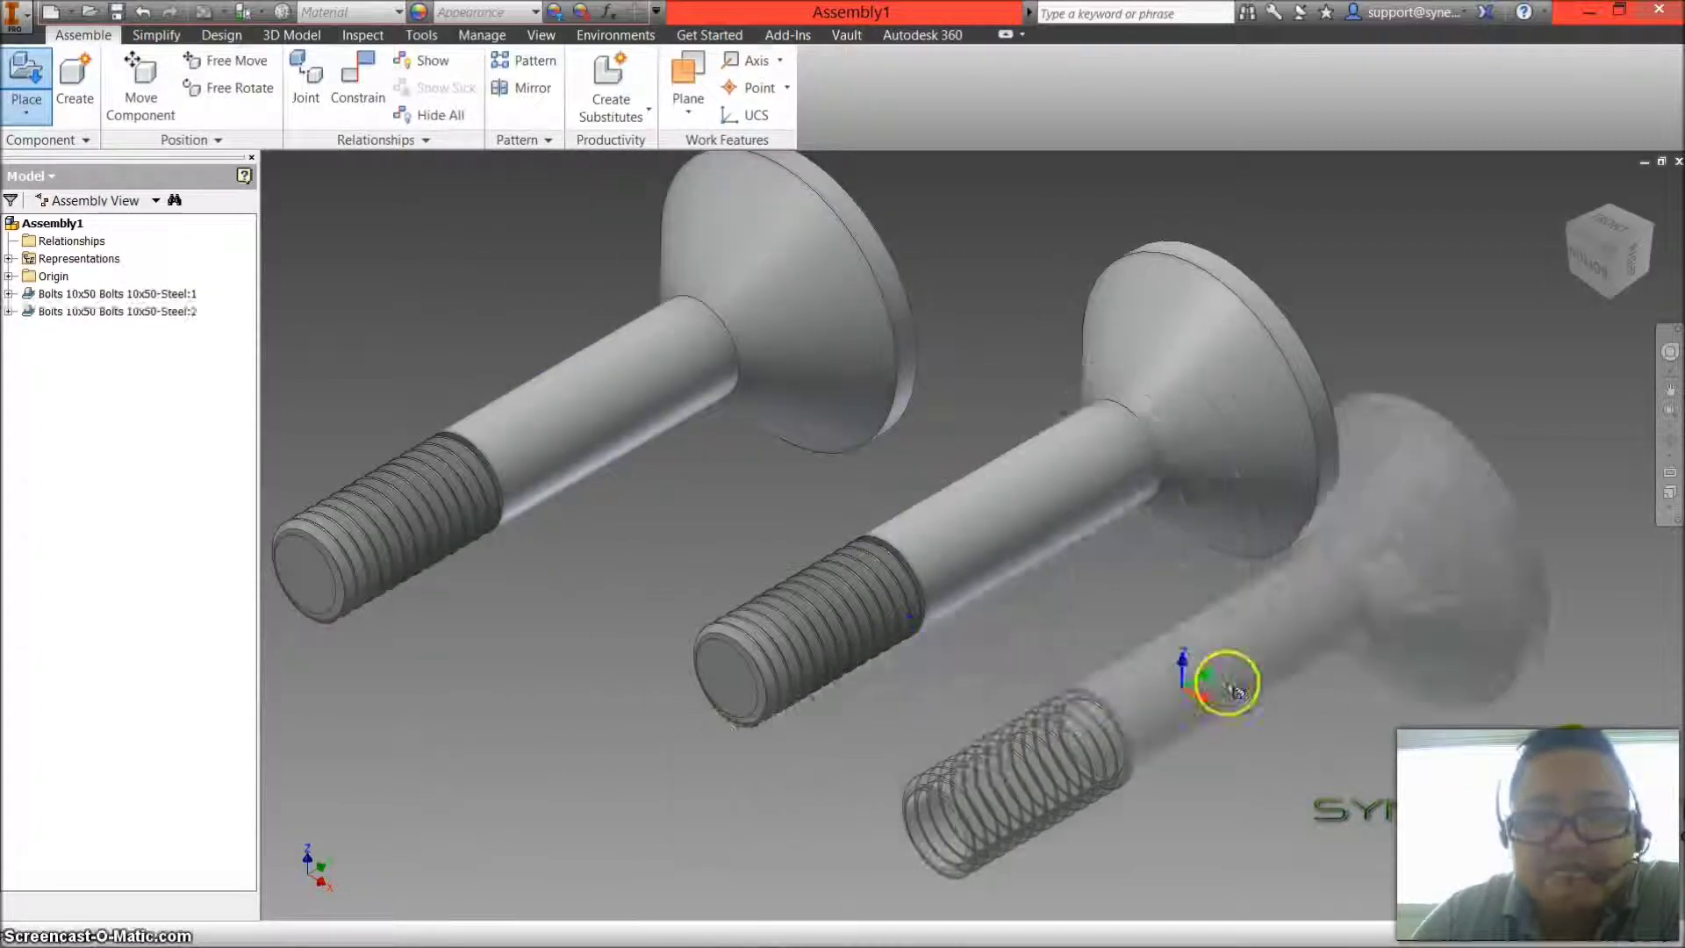
{"action": "left_click", "coordinate": [1228, 689]}
{"action": "key", "text": "Escape"}
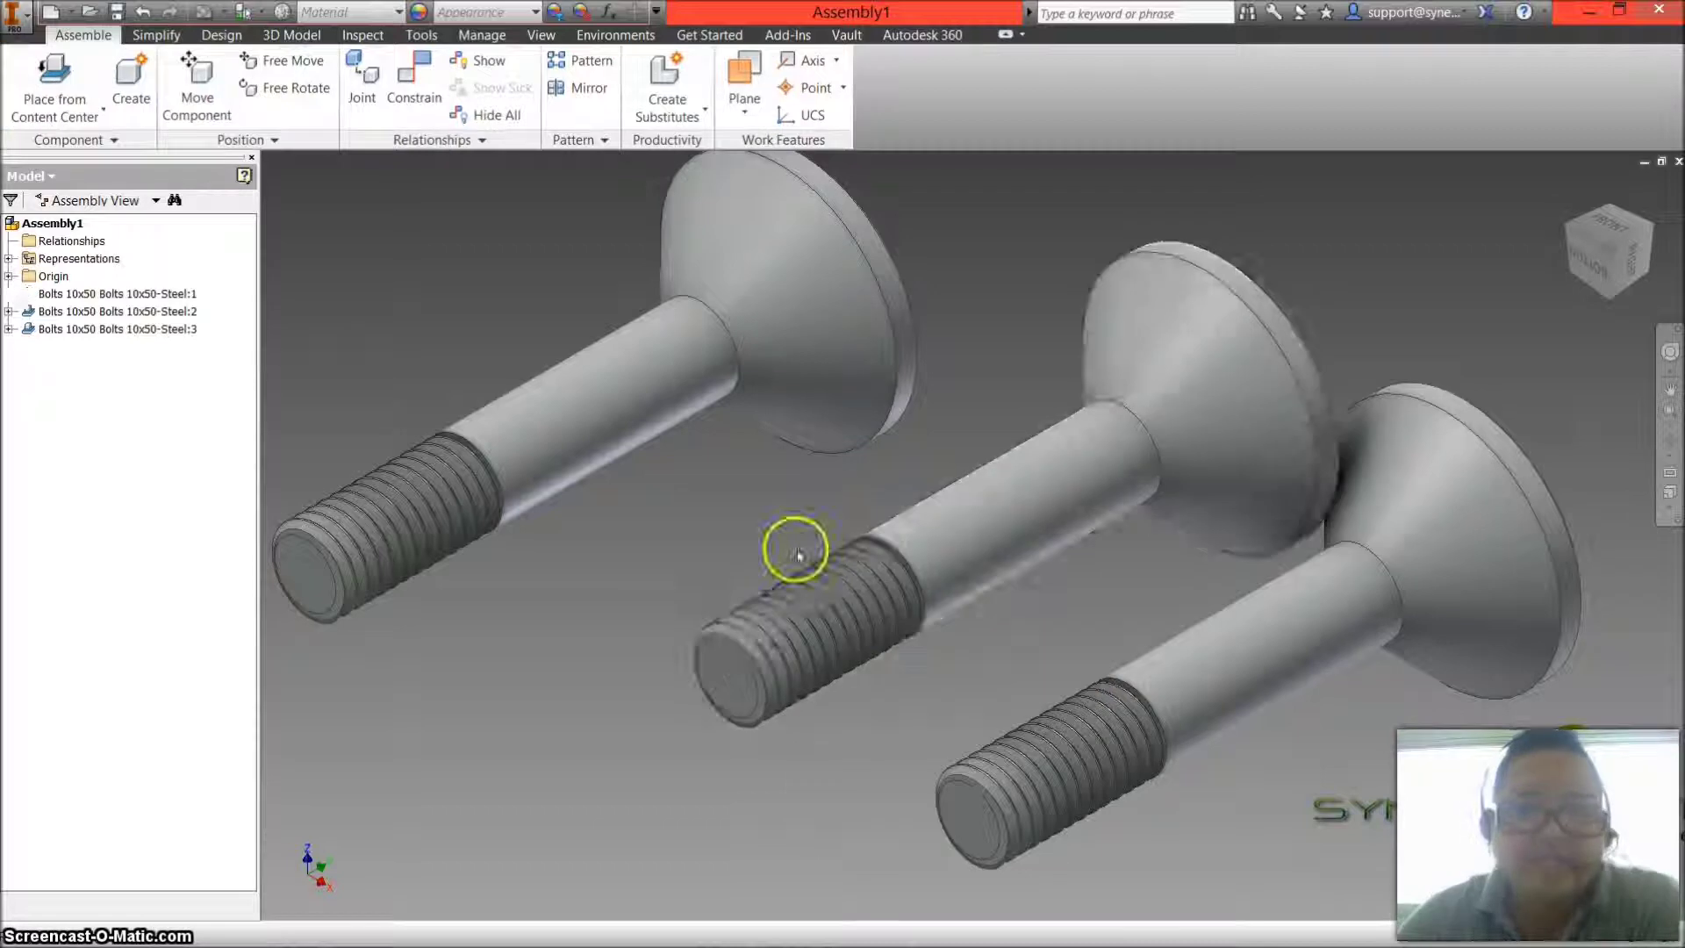
{"action": "scroll", "coordinate": [797, 553], "scroll_direction": "down", "scroll_amount": 3}
{"action": "left_click", "coordinate": [698, 576]}
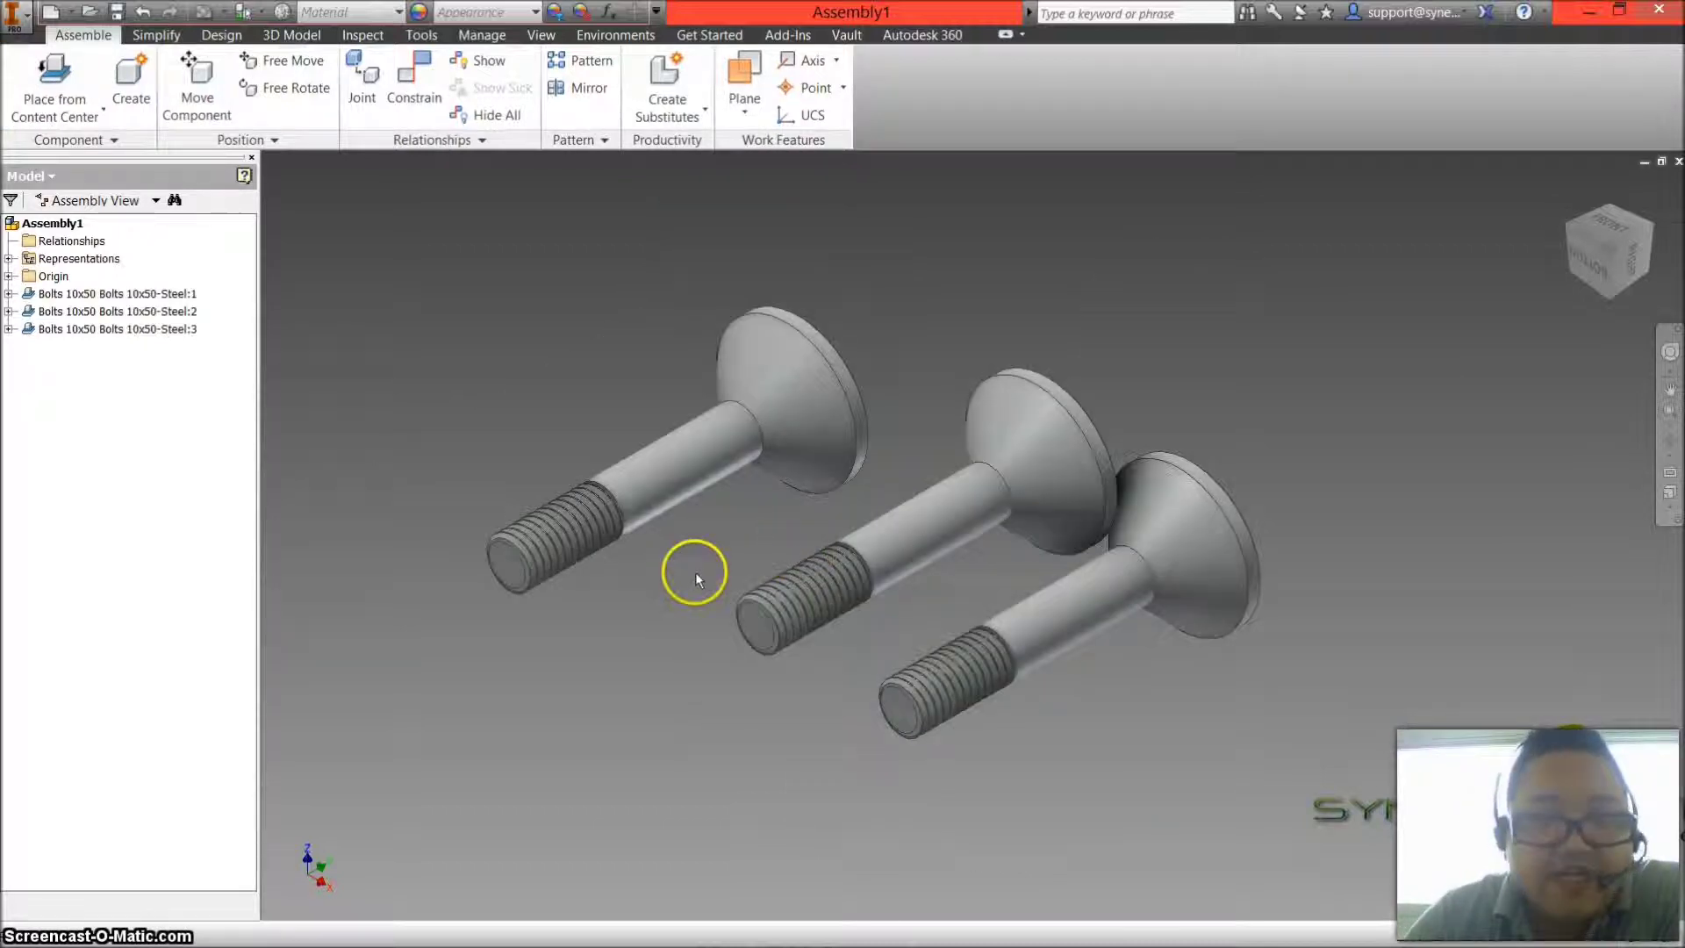
{"action": "mouse_move", "coordinate": [790, 938]}
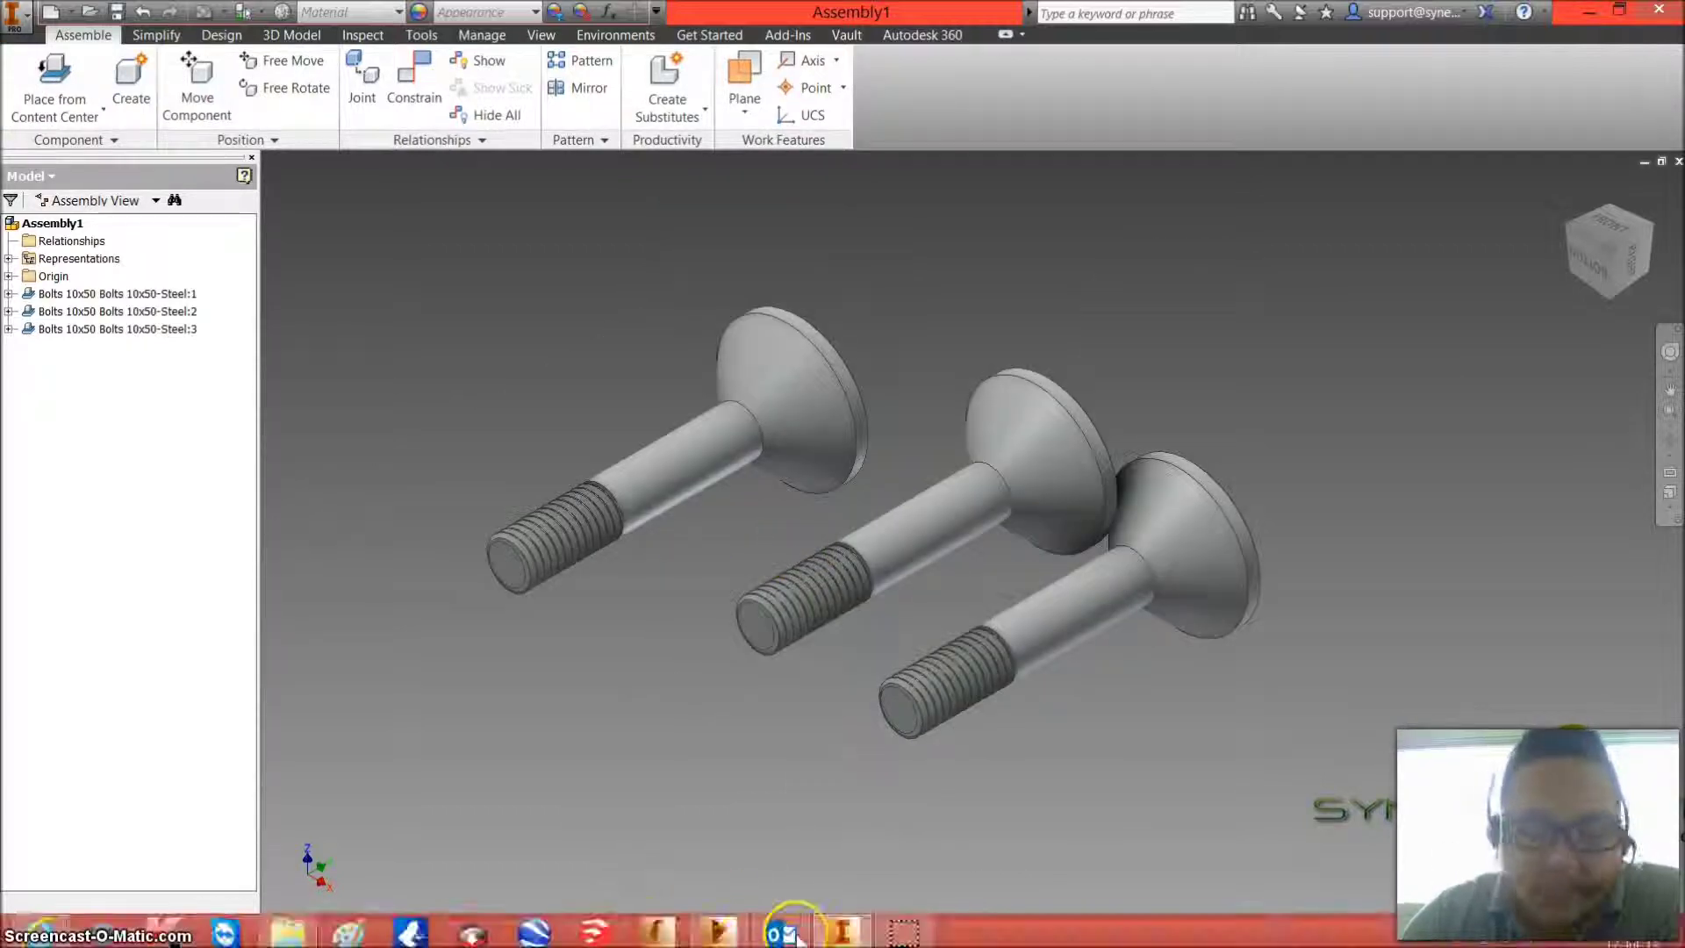